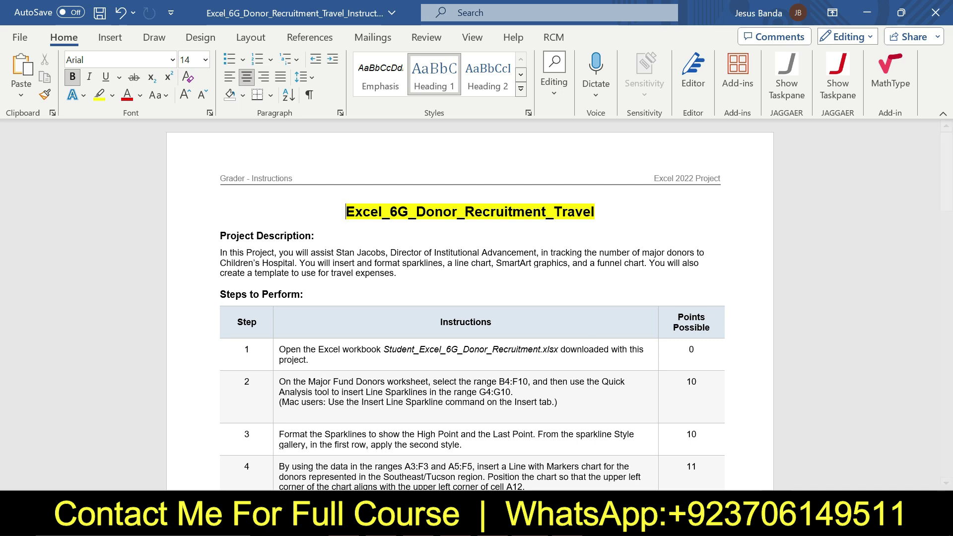
In the Word instructions, highlight the Project Description heading and its paragraph in yellow
key(alt+Tab)
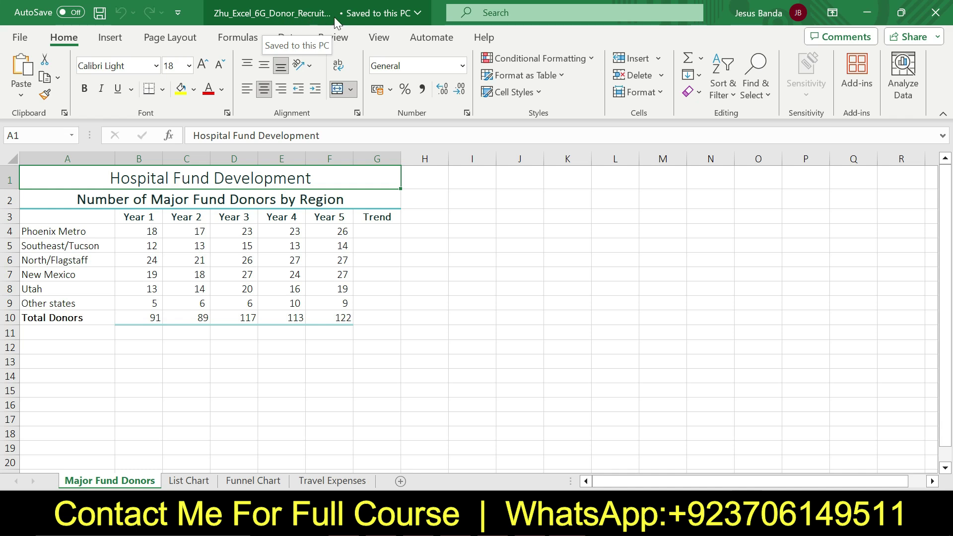
key(alt+Tab)
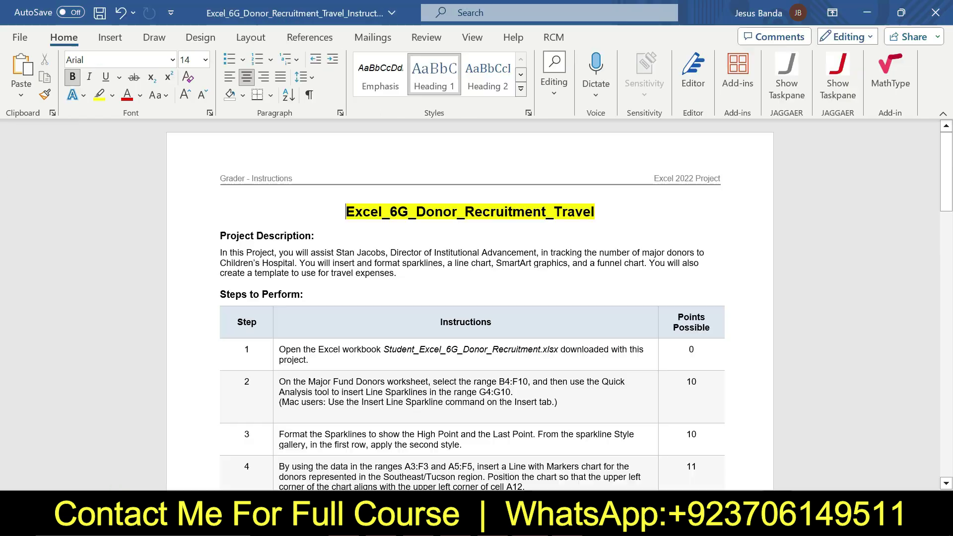
drag(214, 233, 214, 283)
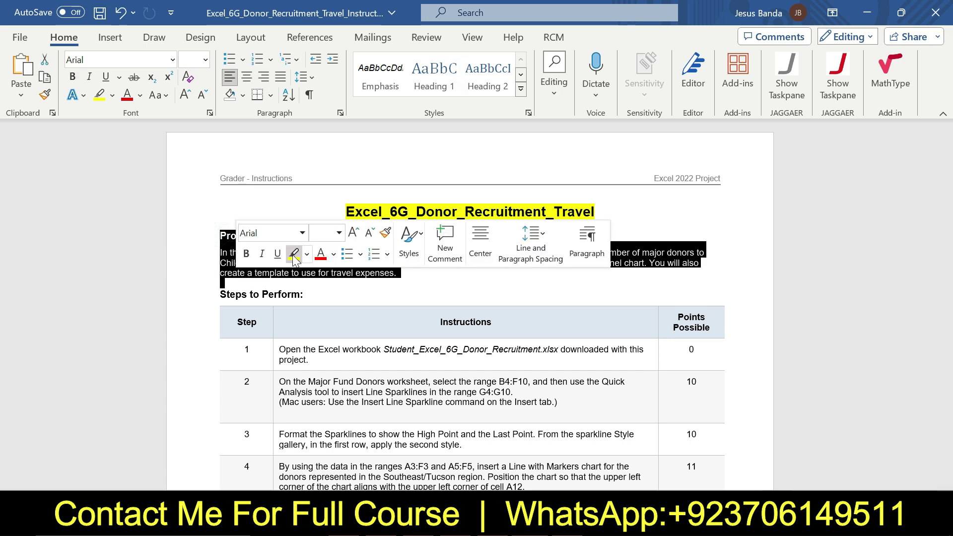
click(294, 253)
click(223, 235)
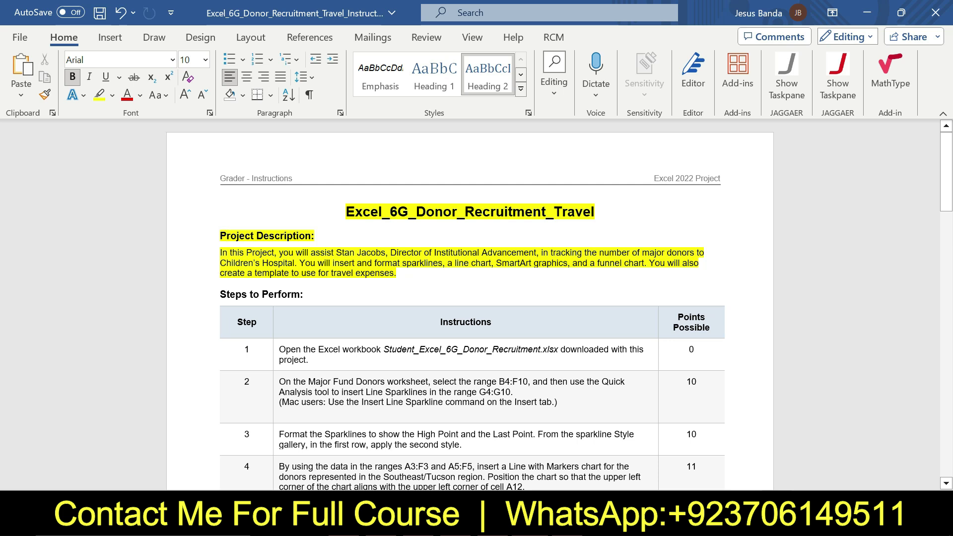
Remove the yellow highlight from the document title, the Project Description heading and its paragraph
drag(403, 274, 338, 212)
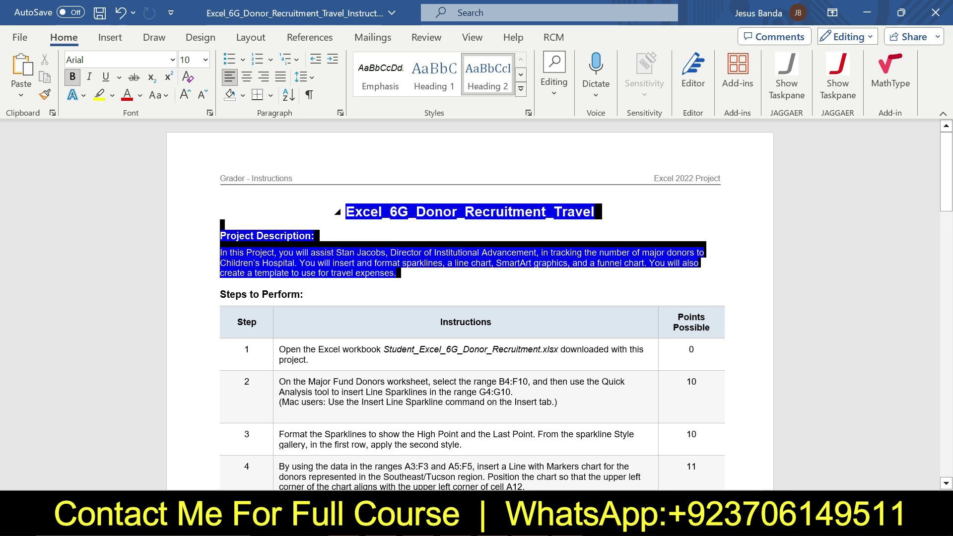
click(417, 205)
drag(546, 212, 343, 212)
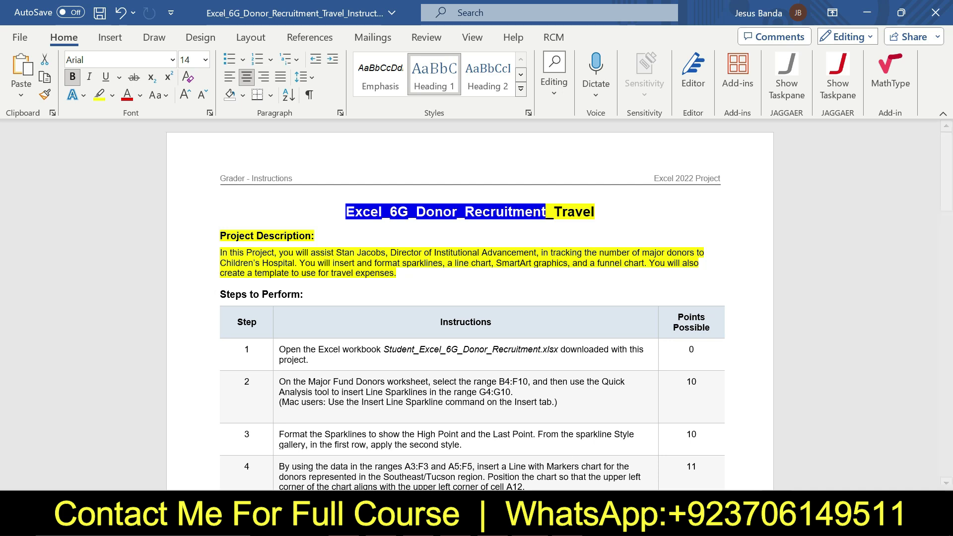
shift+click(419, 281)
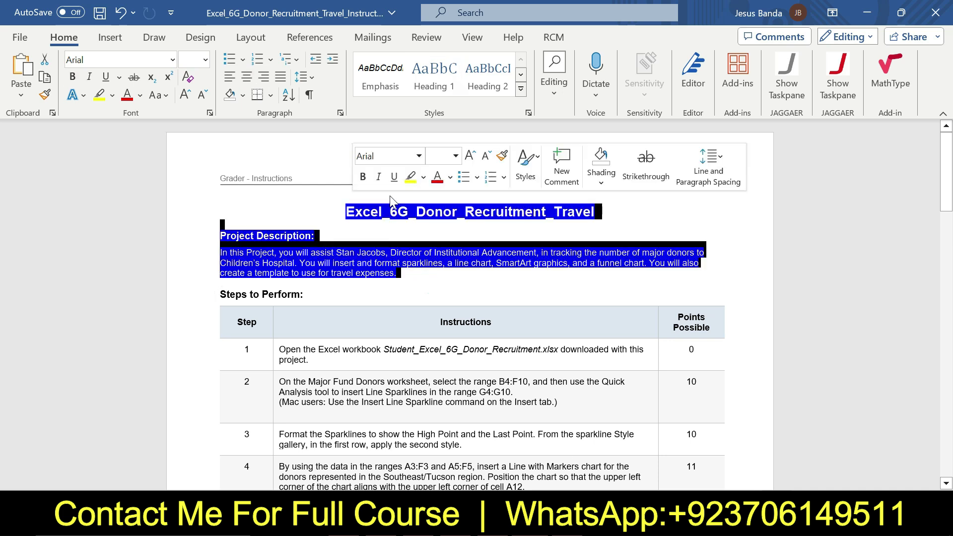
click(423, 182)
click(507, 284)
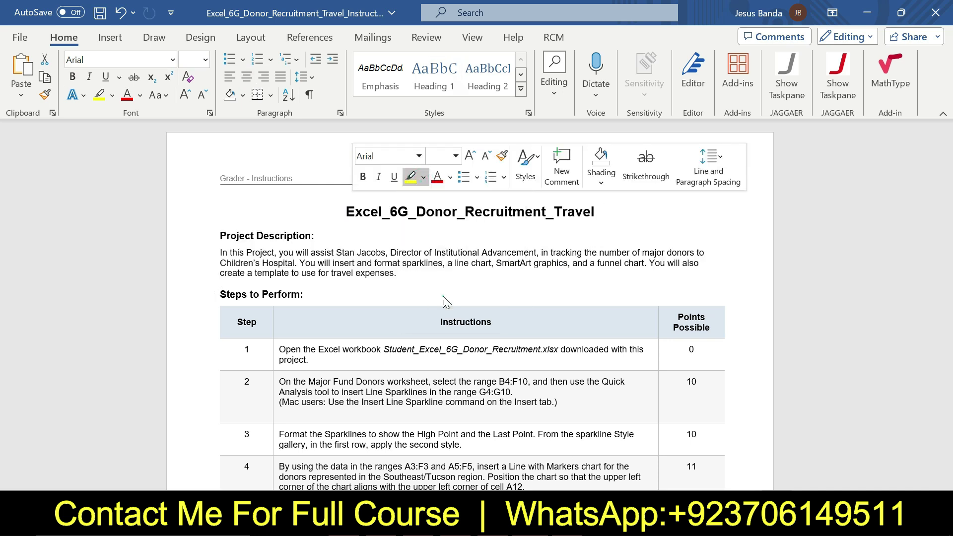
Enlarge the step 1 instruction text to 16 pt and highlight it in yellow
drag(947, 184, 947, 230)
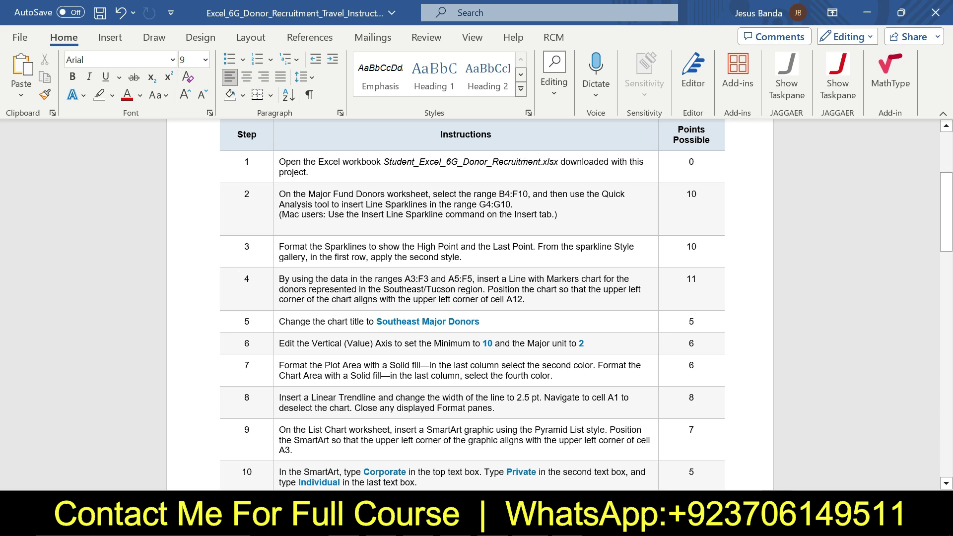
click(276, 166)
click(358, 191)
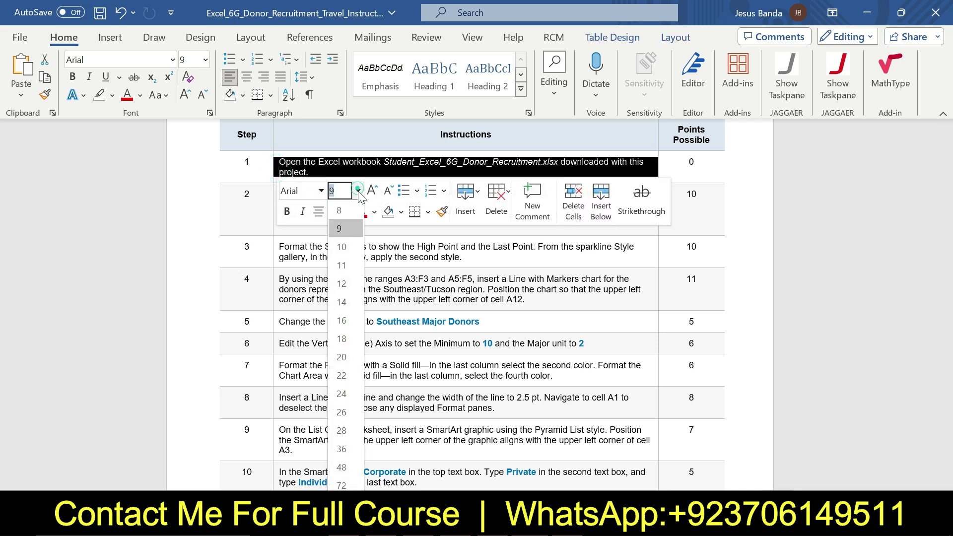
click(356, 320)
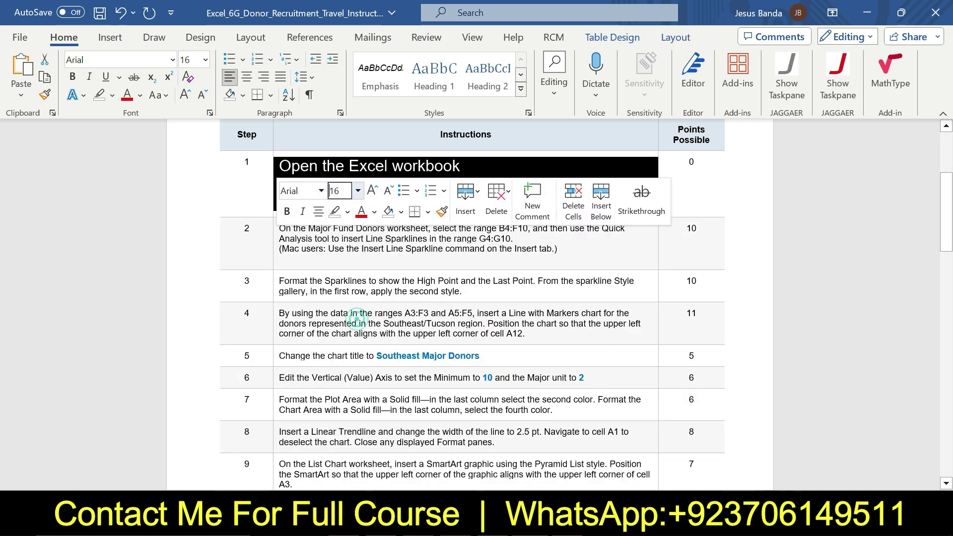
click(347, 212)
click(344, 261)
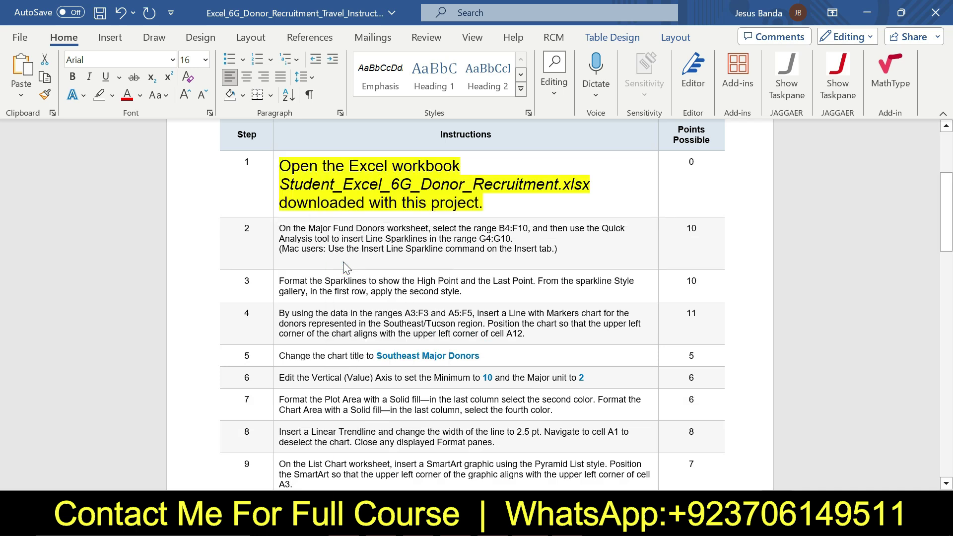
click(280, 167)
Check the donor workbook in Excel, then reset the step 1 instruction in Word to 9 pt with no highlight
key(alt+Tab)
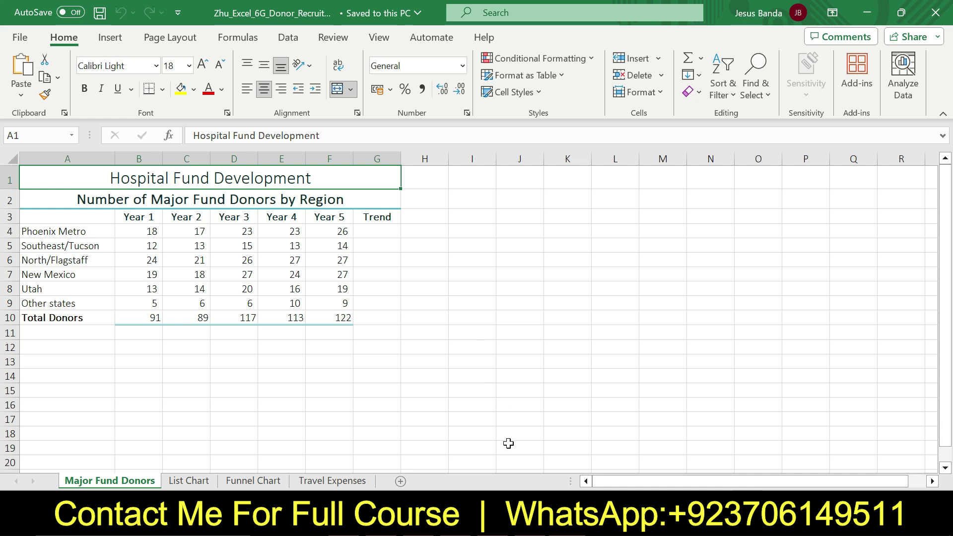
key(alt+Tab)
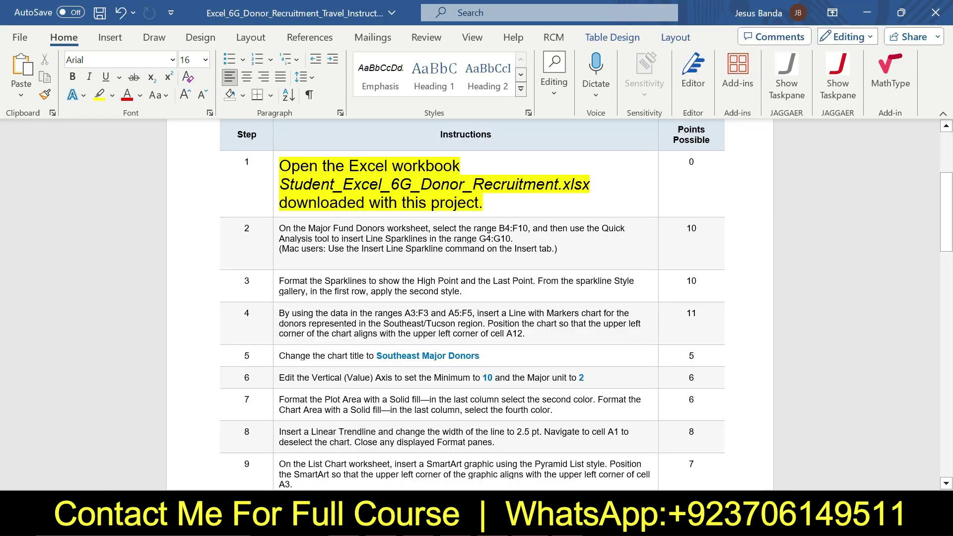
click(274, 186)
click(357, 139)
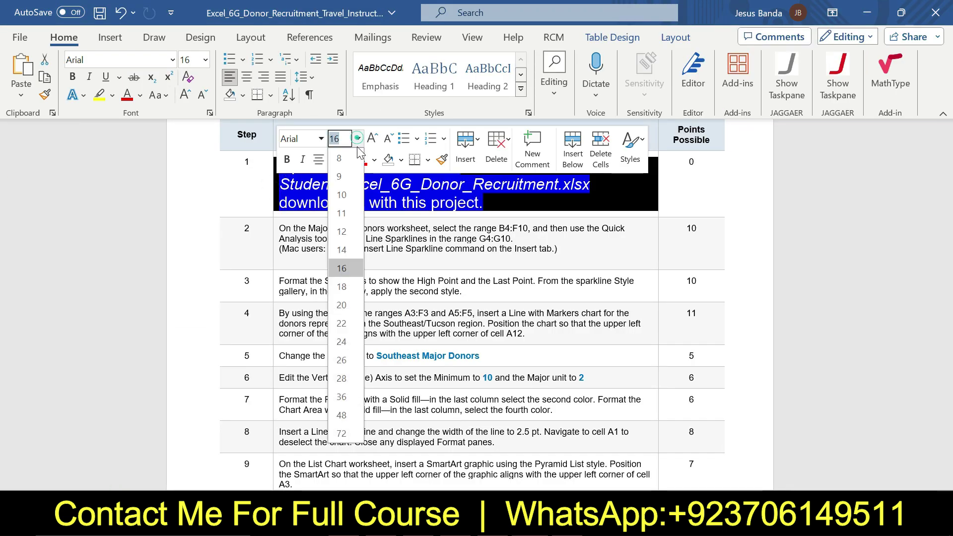
click(353, 176)
click(348, 159)
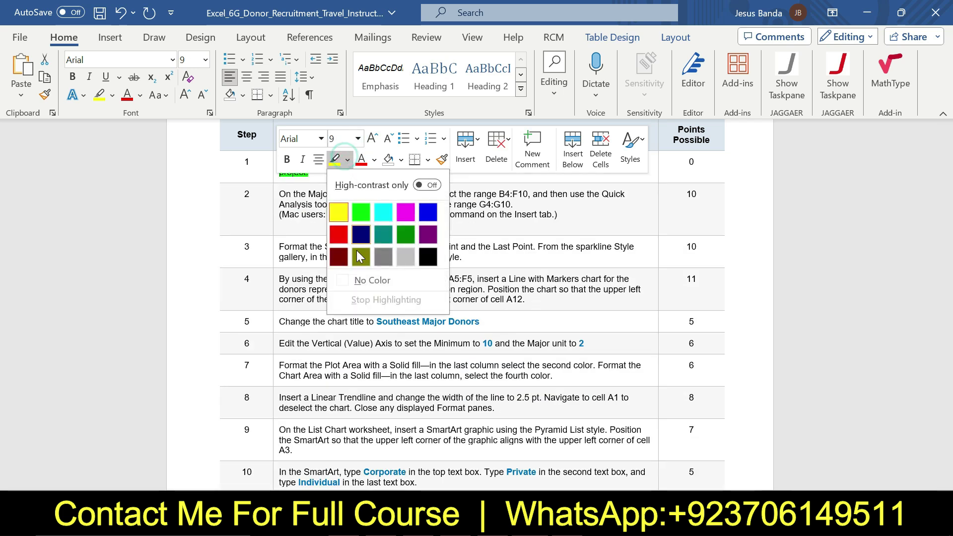
click(359, 280)
Enlarge the step 2 instruction text to 16 pt and highlight it in yellow
click(275, 203)
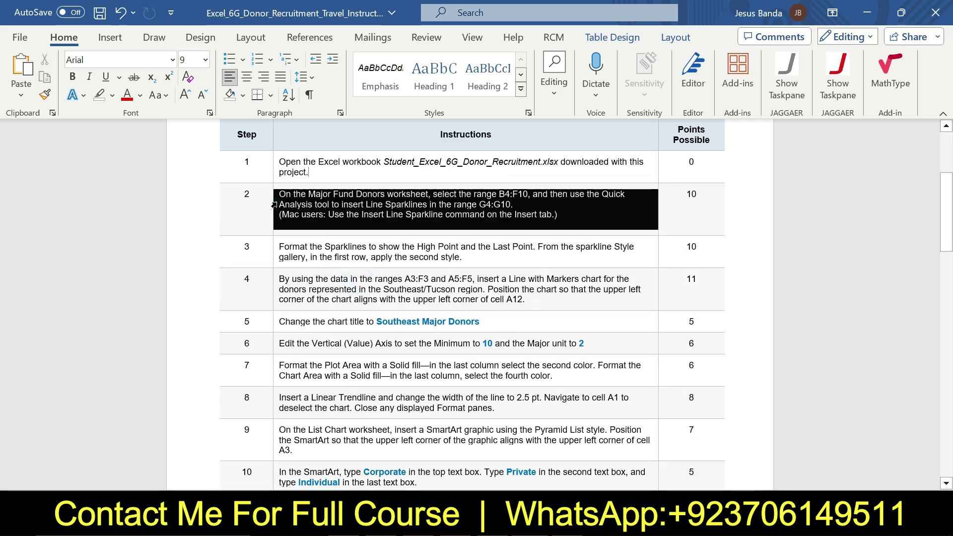
click(356, 156)
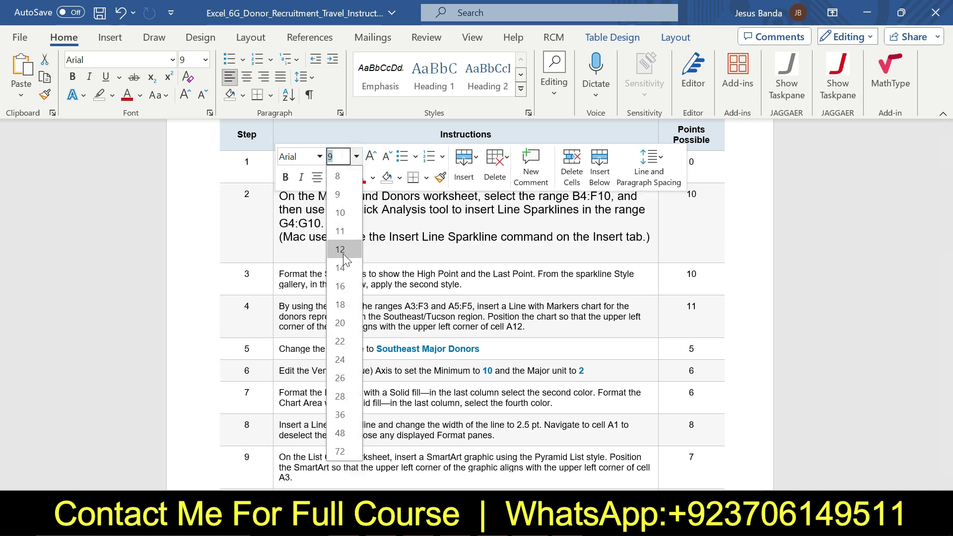
click(344, 285)
click(345, 177)
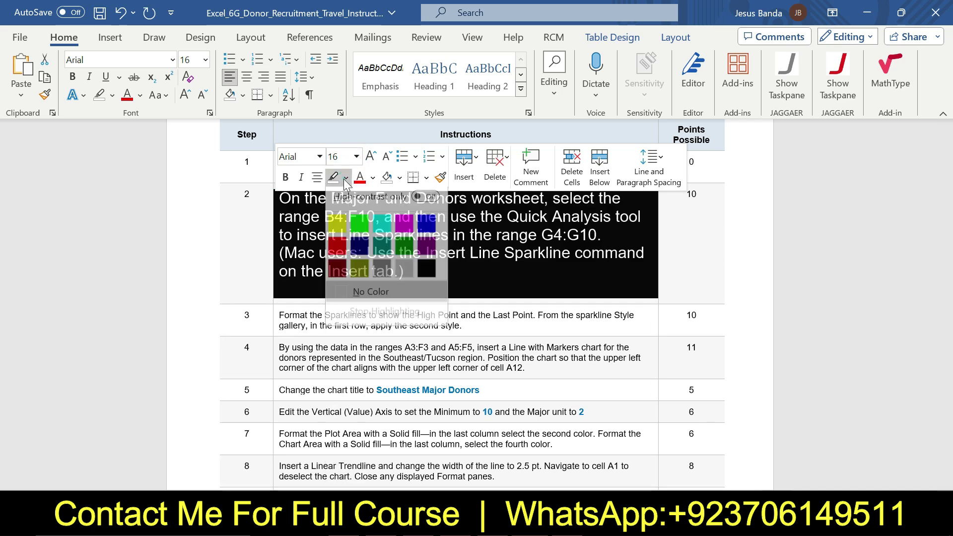
click(338, 232)
click(313, 217)
Read the step 2 instruction on the Major Fund Donors worksheet, range B4:F10 and sparklines, checking it against the Excel workbook
drag(282, 199, 548, 204)
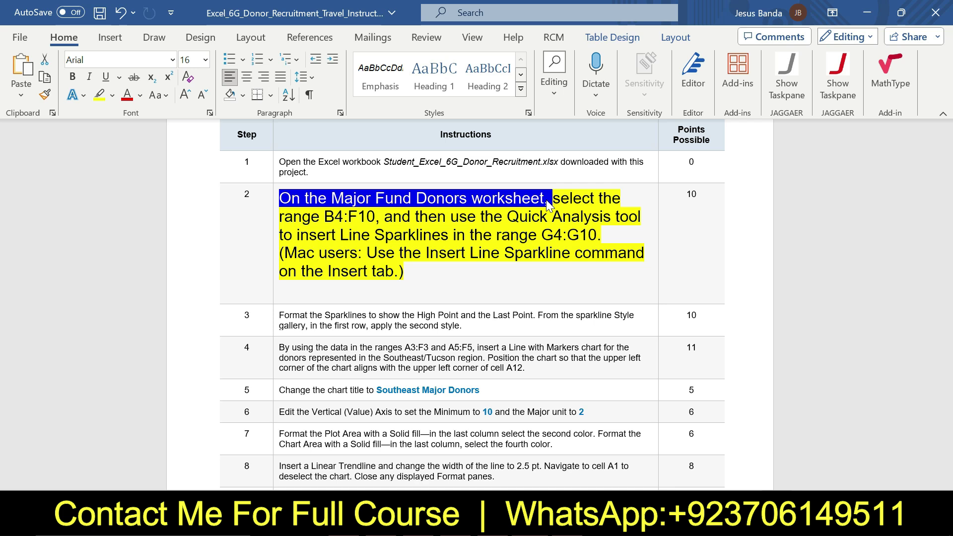
key(alt+Tab)
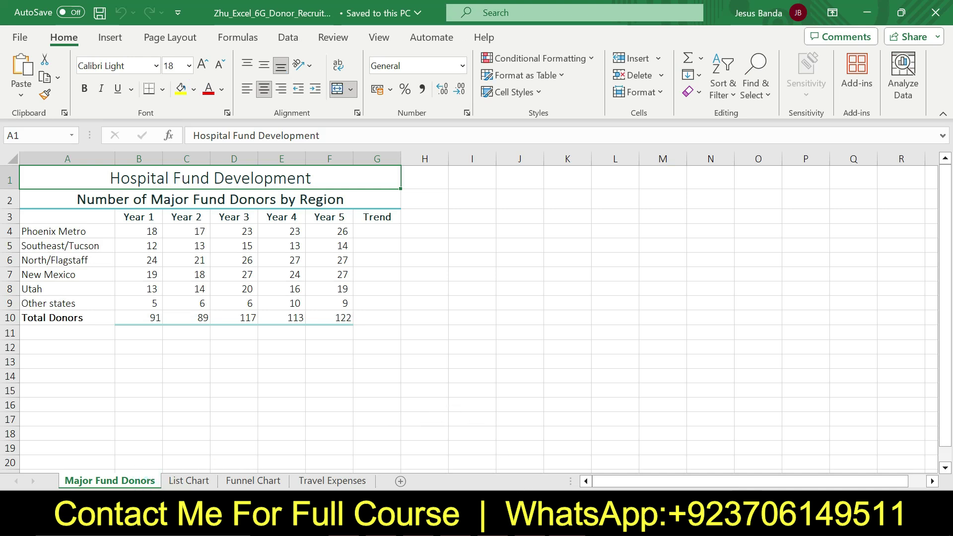
key(alt+Tab)
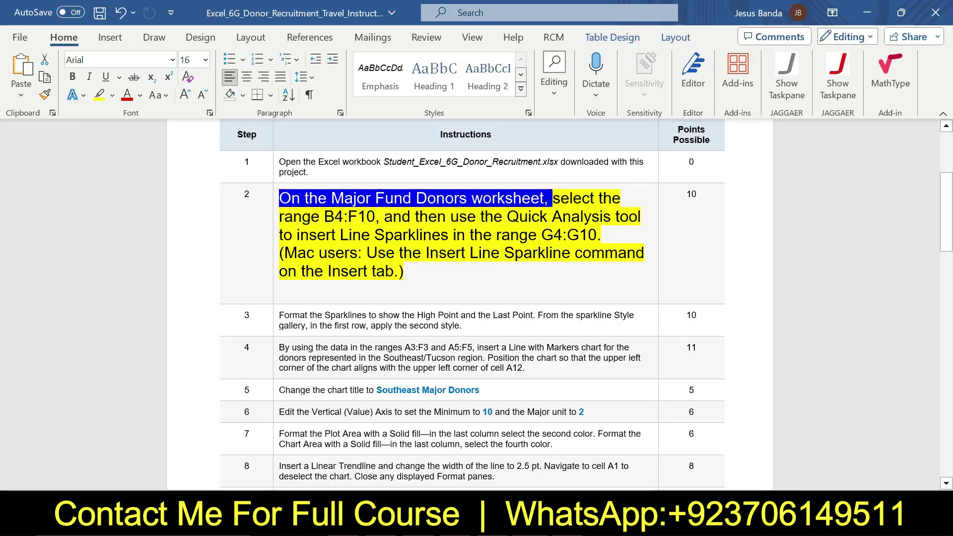
drag(325, 216, 372, 221)
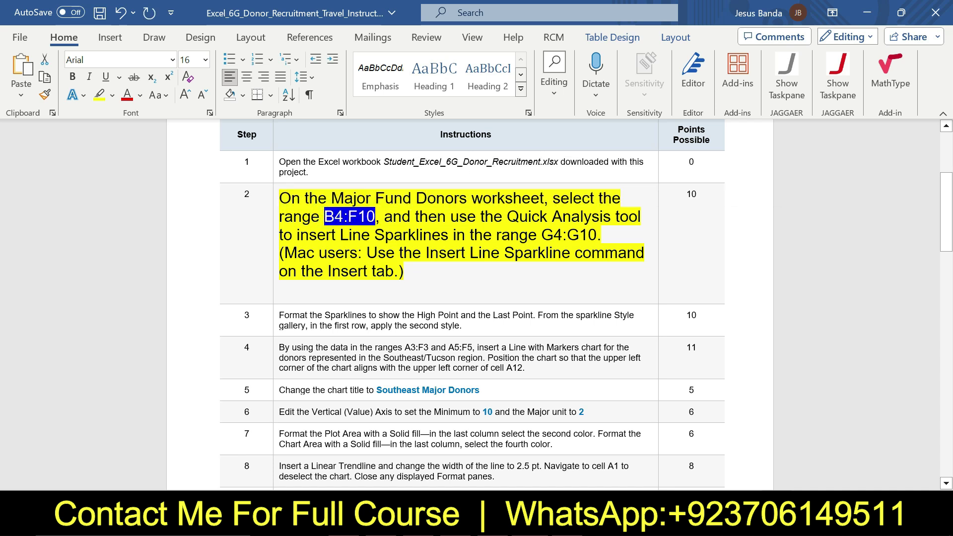
drag(553, 198, 603, 242)
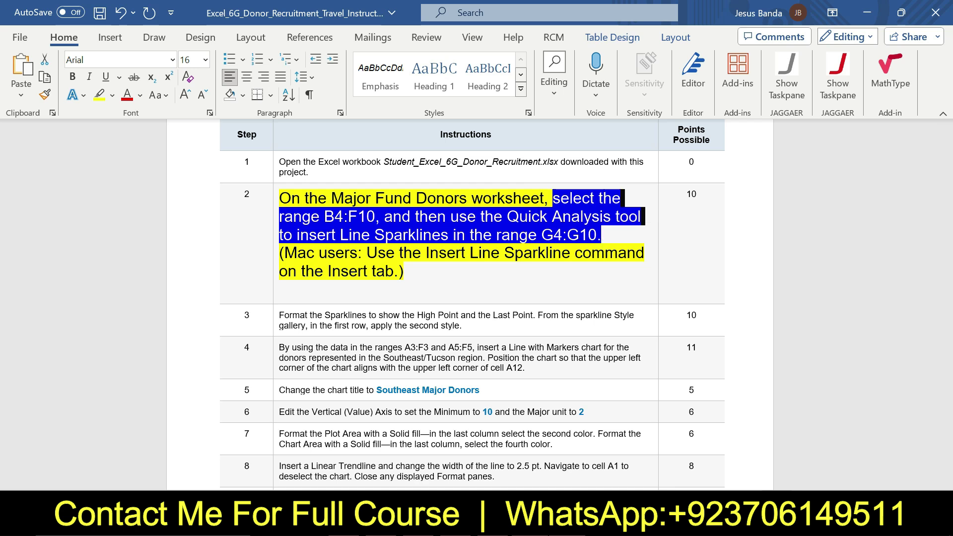
In Excel, insert Line sparklines in G4:G10 from the range B4:F10 on the Major Fund Donors sheet using Quick Analysis
key(alt+Tab)
click(39, 136)
text(B4:F10)
key(Return)
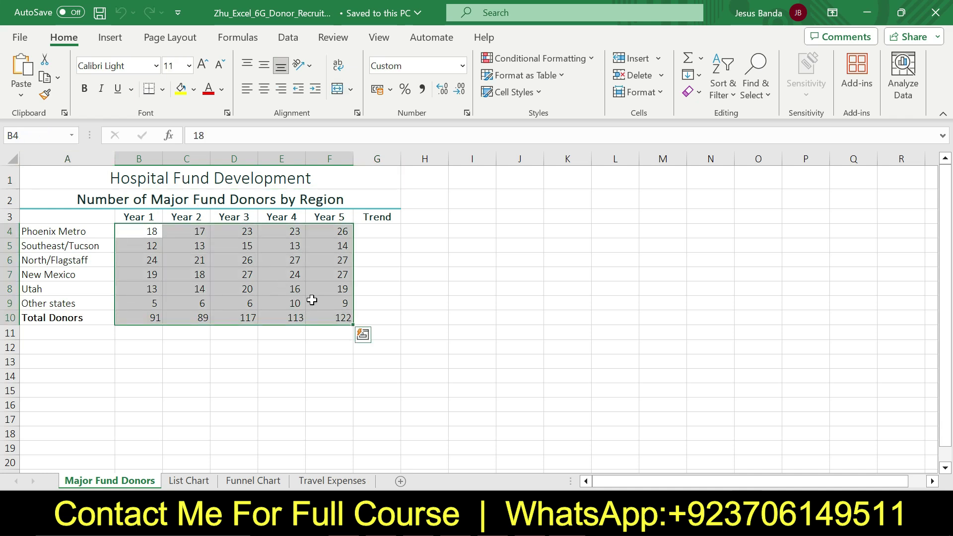
click(363, 335)
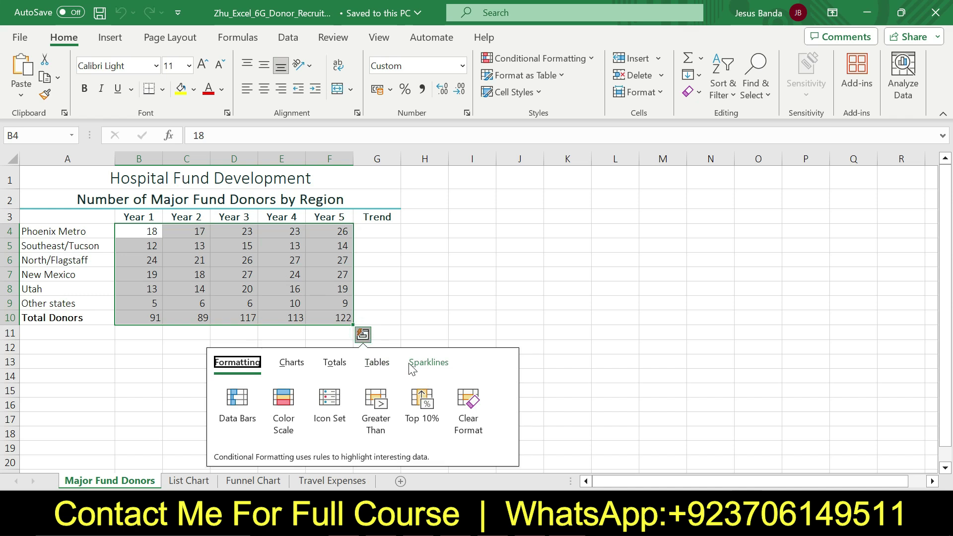
click(427, 362)
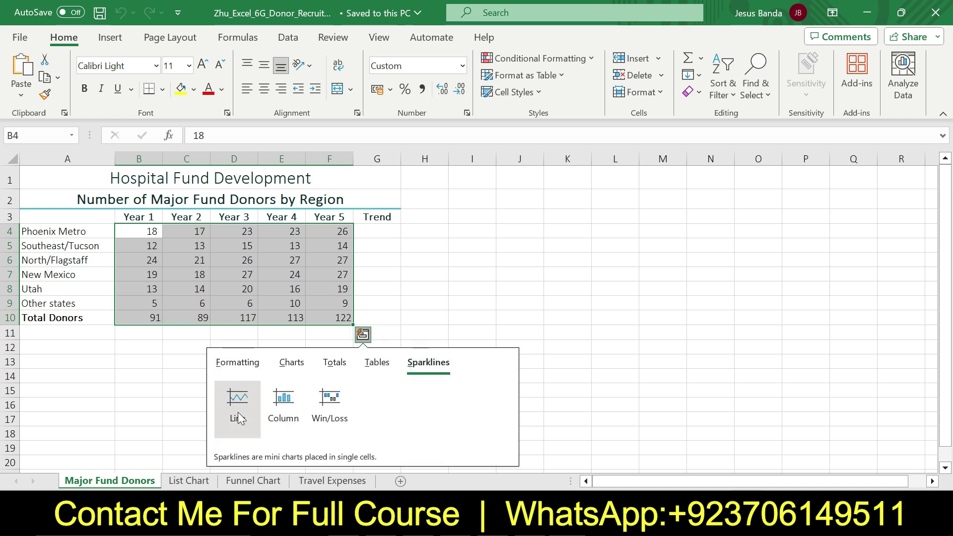
click(231, 415)
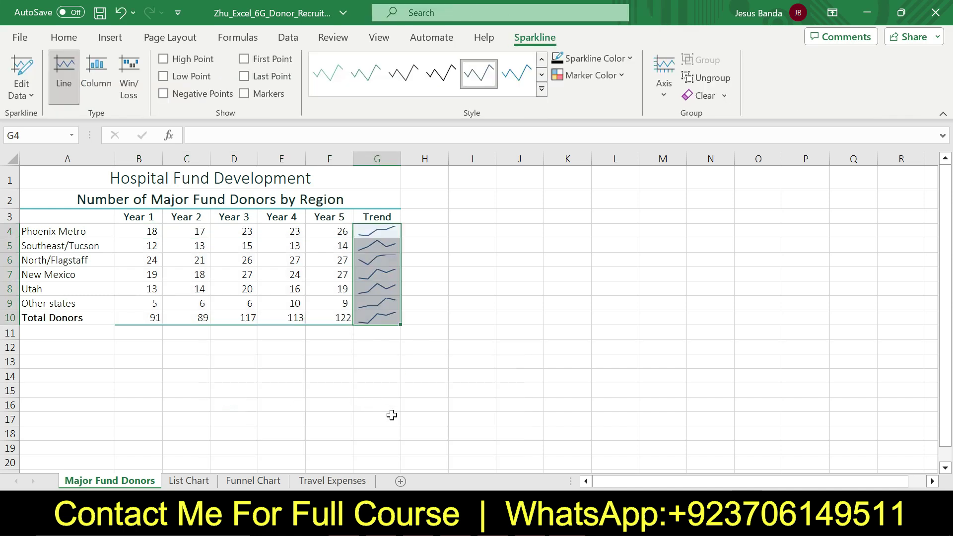
Back in the Word instructions, reset the step 2 text to 9 pt and remove its highlight
key(alt+Tab)
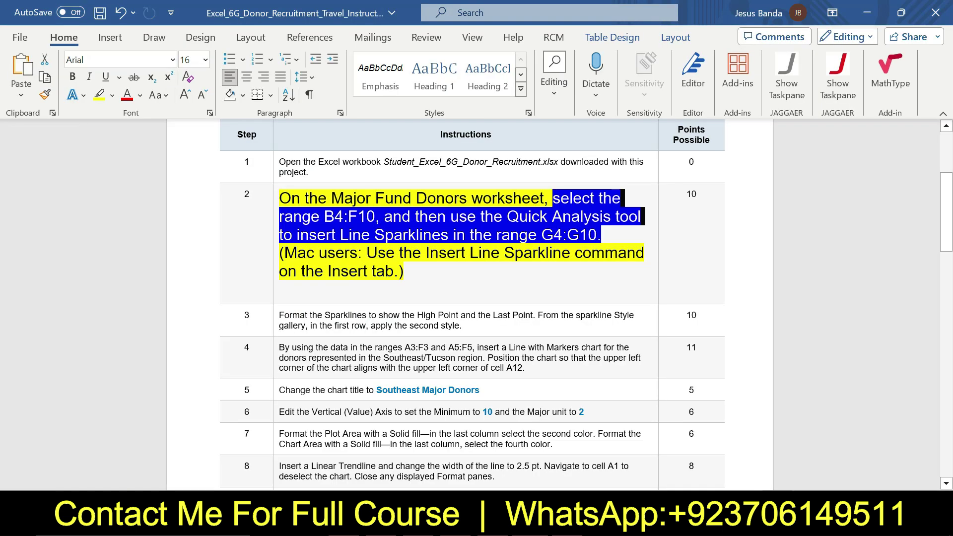
click(274, 222)
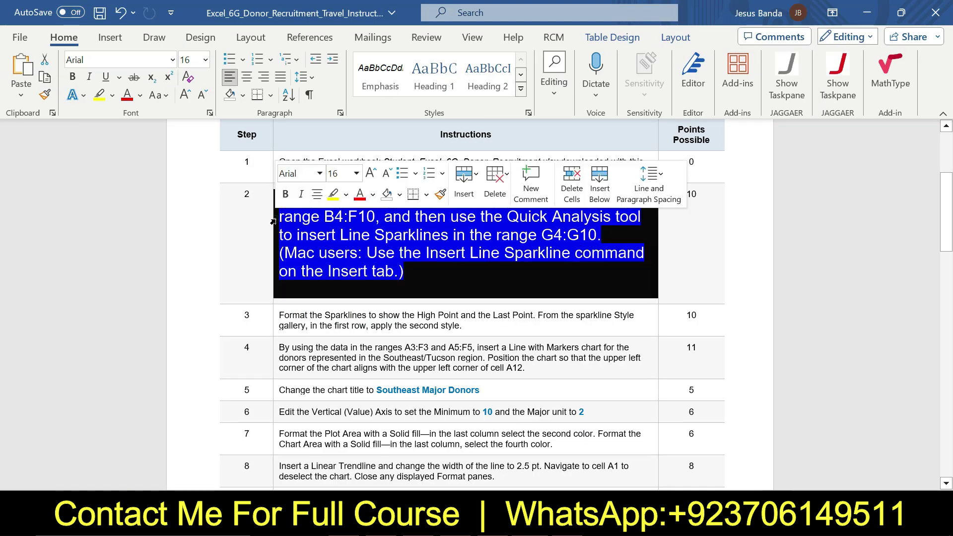
click(356, 174)
click(351, 211)
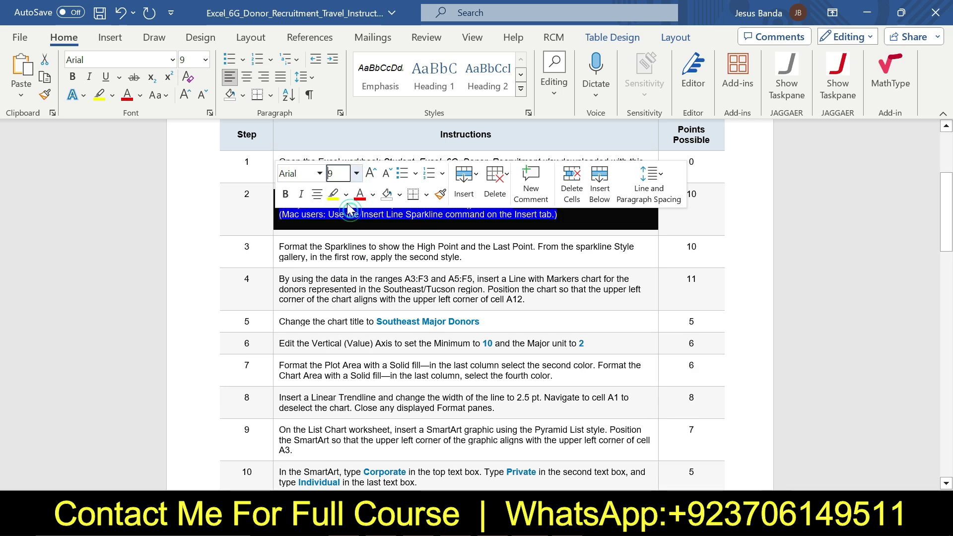
click(346, 197)
click(371, 313)
click(460, 304)
Enlarge the step 3 sparkline formatting instruction to 16 pt and highlight it in yellow
drag(952, 219, 951, 241)
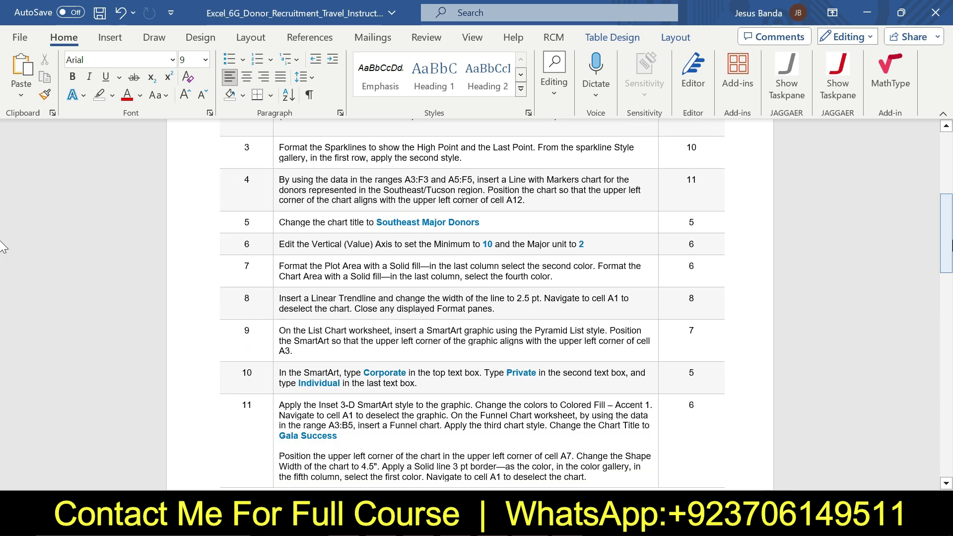
click(271, 161)
click(355, 182)
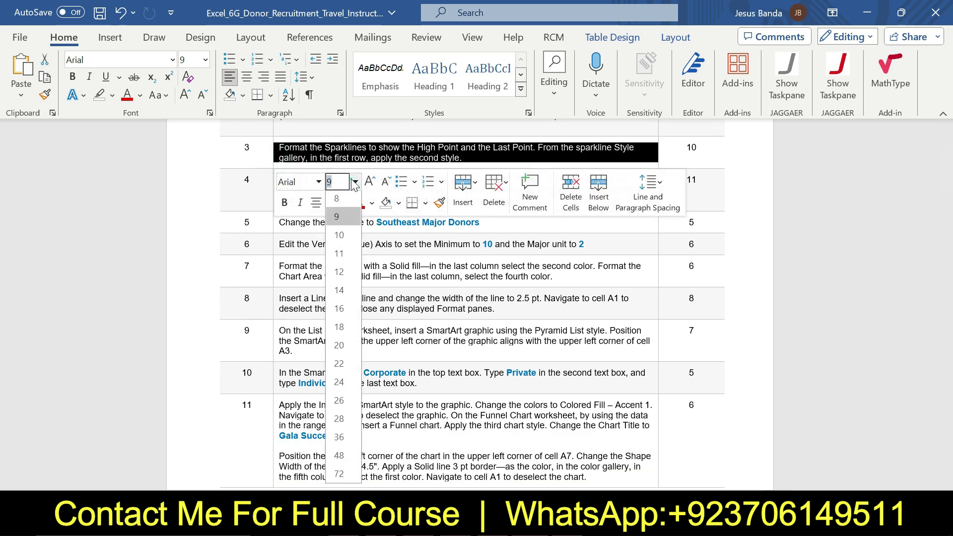
click(353, 310)
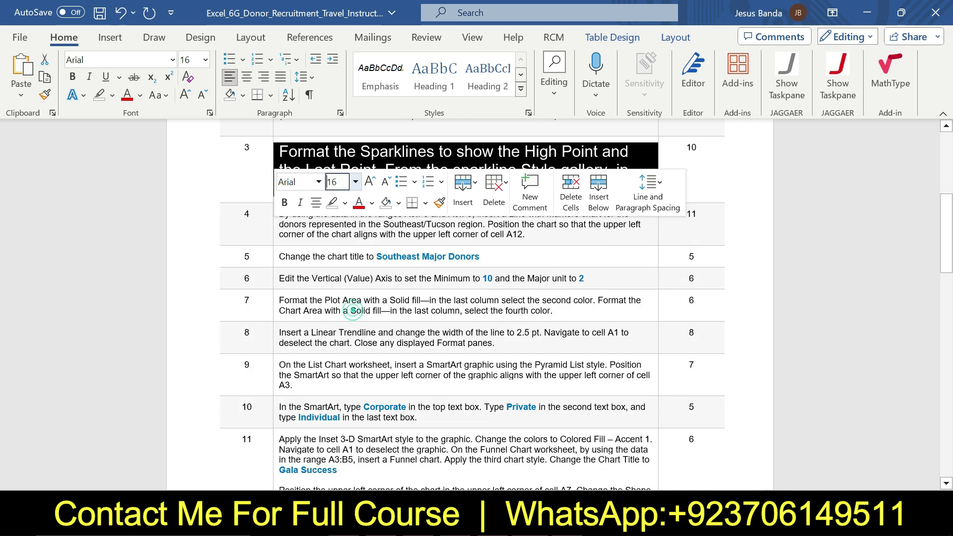
click(345, 203)
click(338, 254)
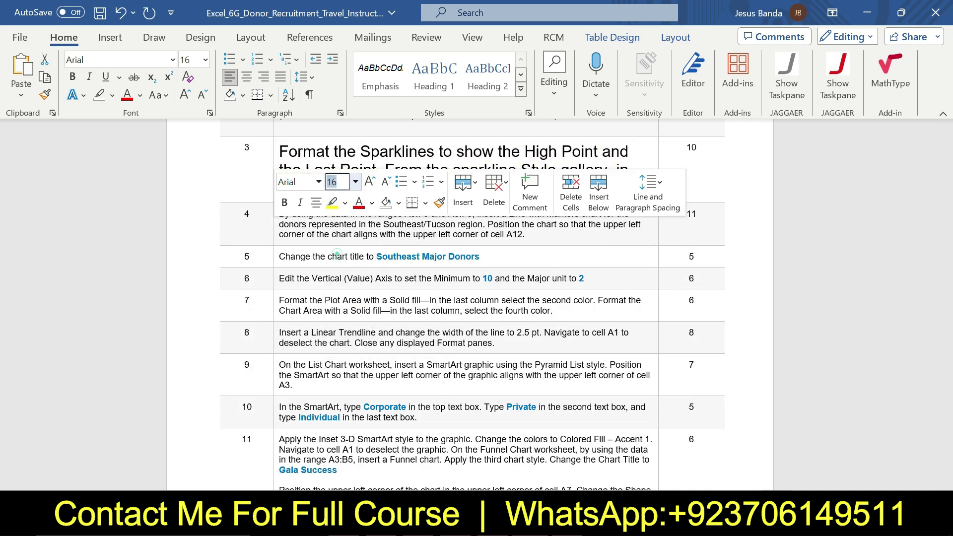
Following the first sentence of step 3, switch to Excel and show the High Point and Last Point on the sparklines in G4:G10
click(328, 237)
drag(279, 152, 385, 169)
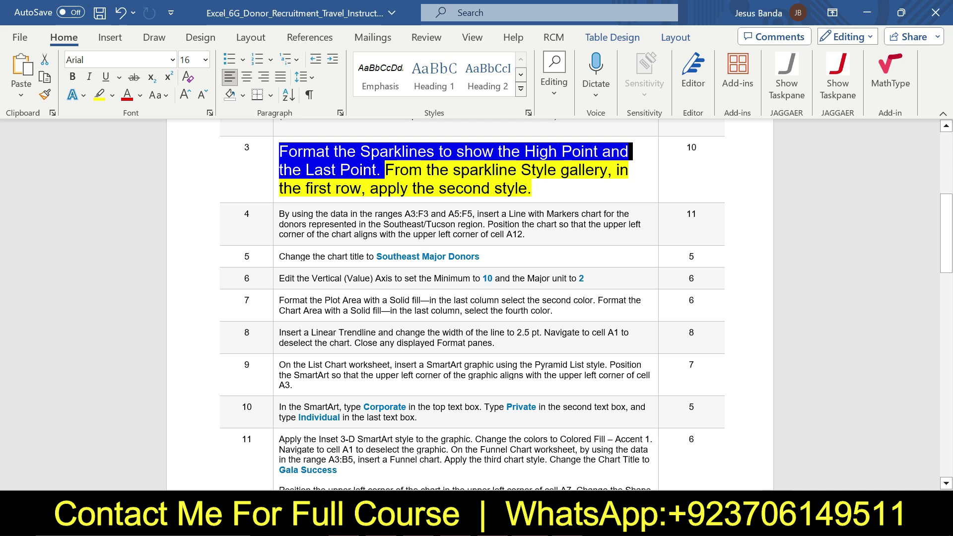
click(671, 348)
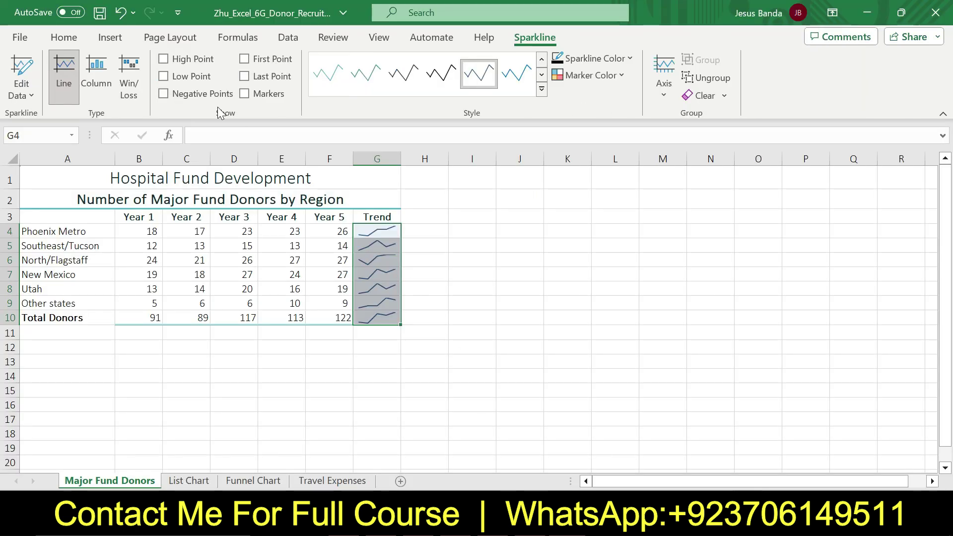
click(166, 59)
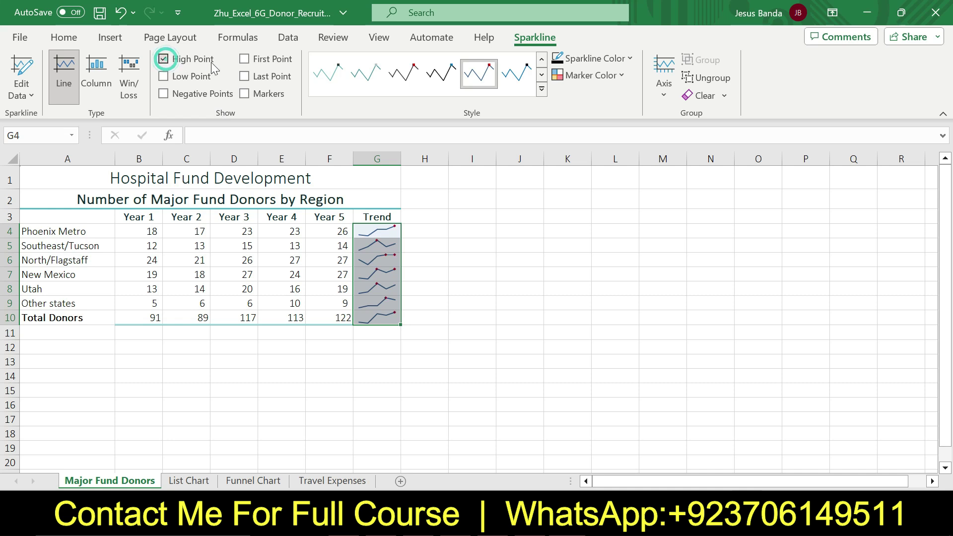
click(250, 79)
Check the style sentence of step 3 in Word, then in Excel apply the second style in the gallery's first row to the sparklines
click(527, 525)
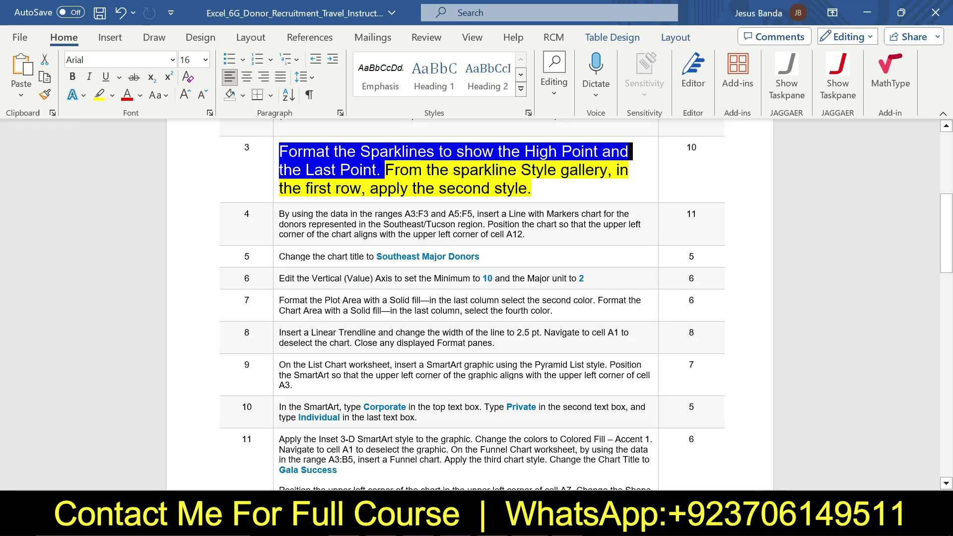
drag(385, 170, 532, 187)
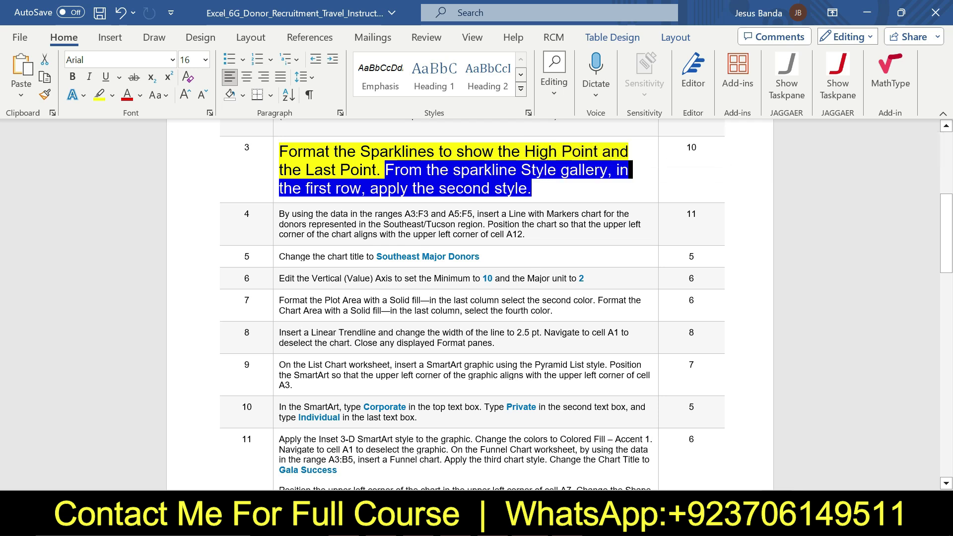
key(alt+Tab)
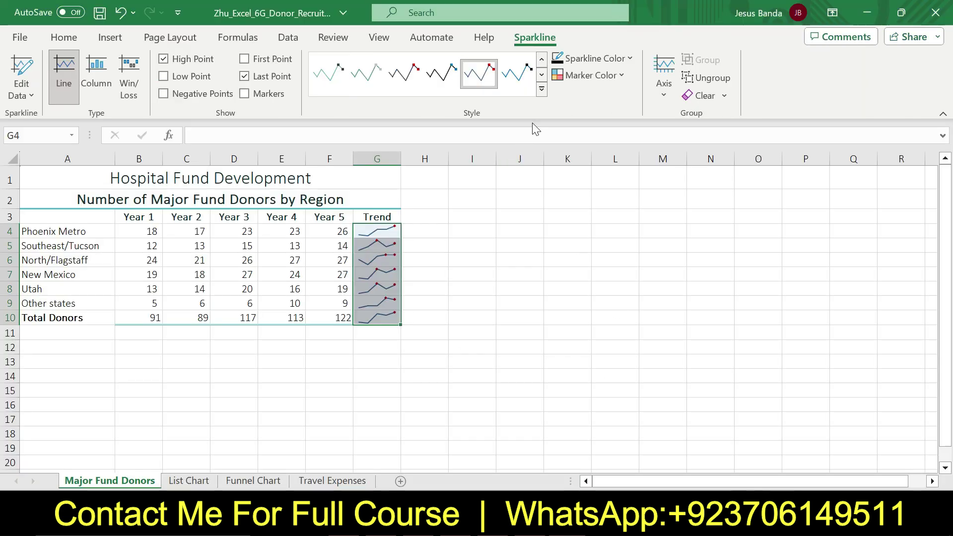
click(542, 89)
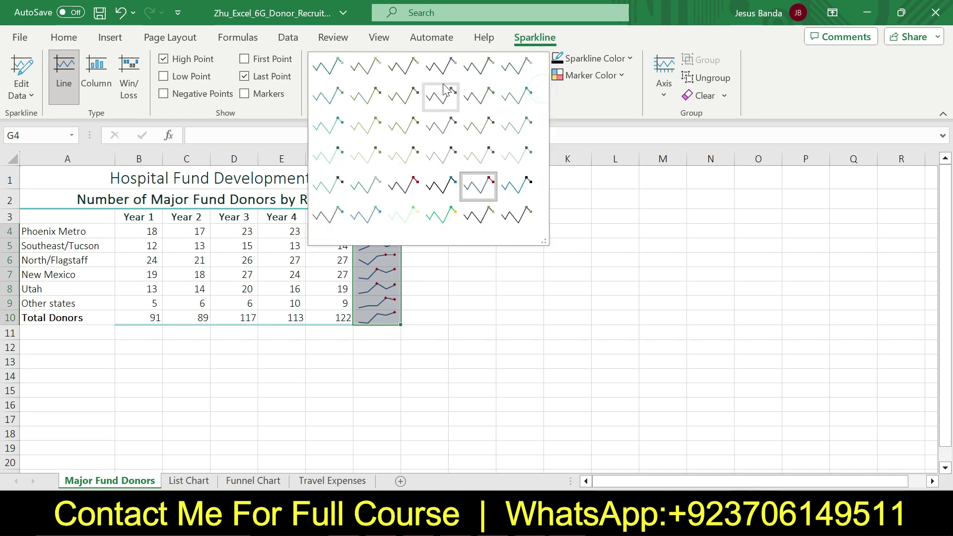
click(370, 70)
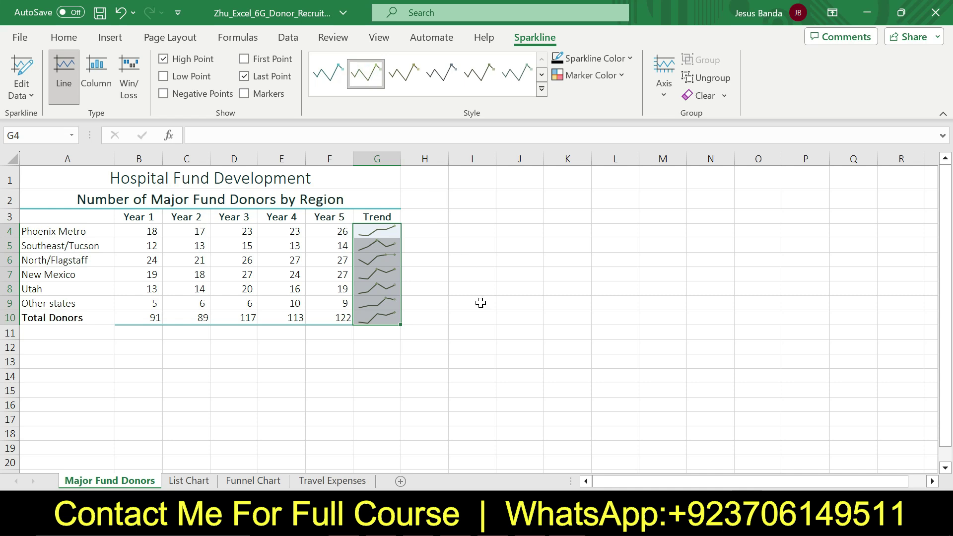
Back in the Word instructions, reset the step 3 text to 9 pt and remove its highlight
key(alt+Tab)
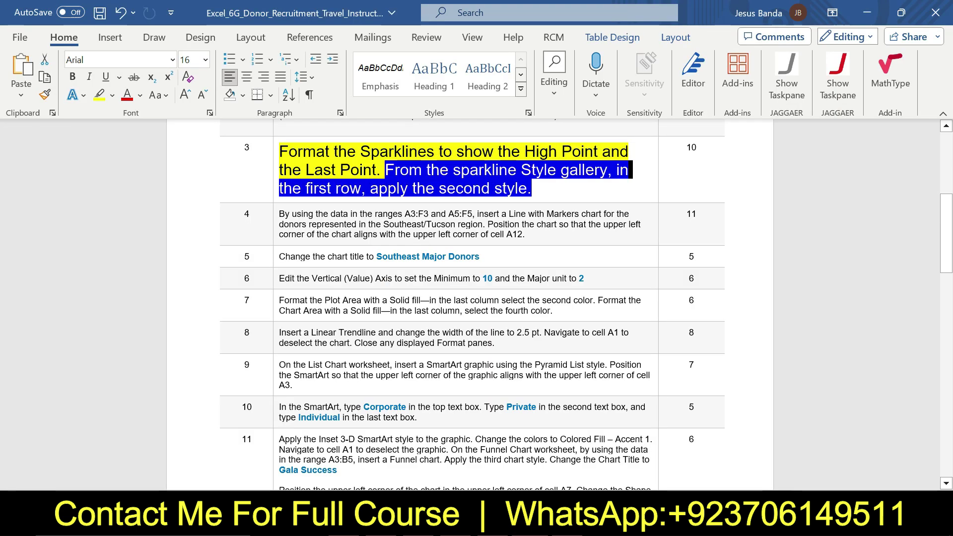
click(273, 169)
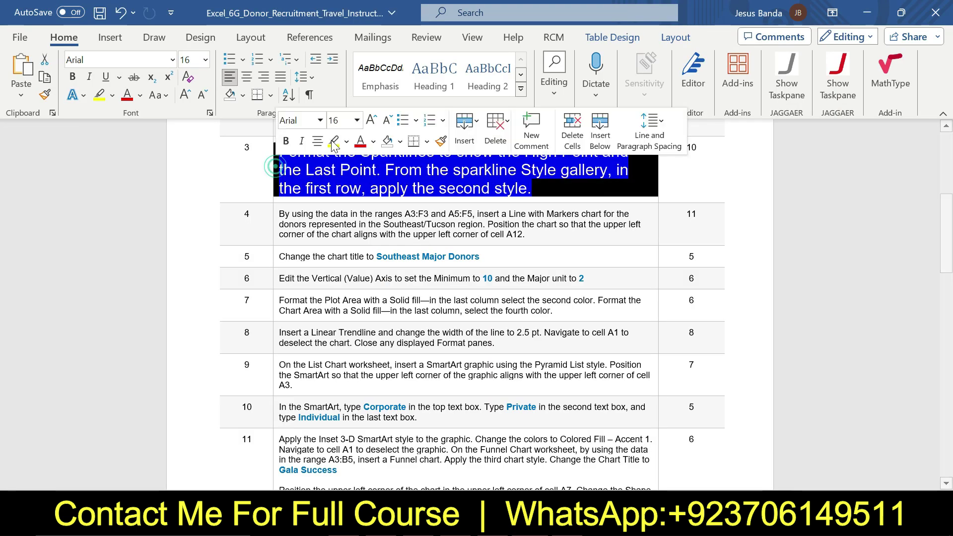
click(358, 121)
click(352, 160)
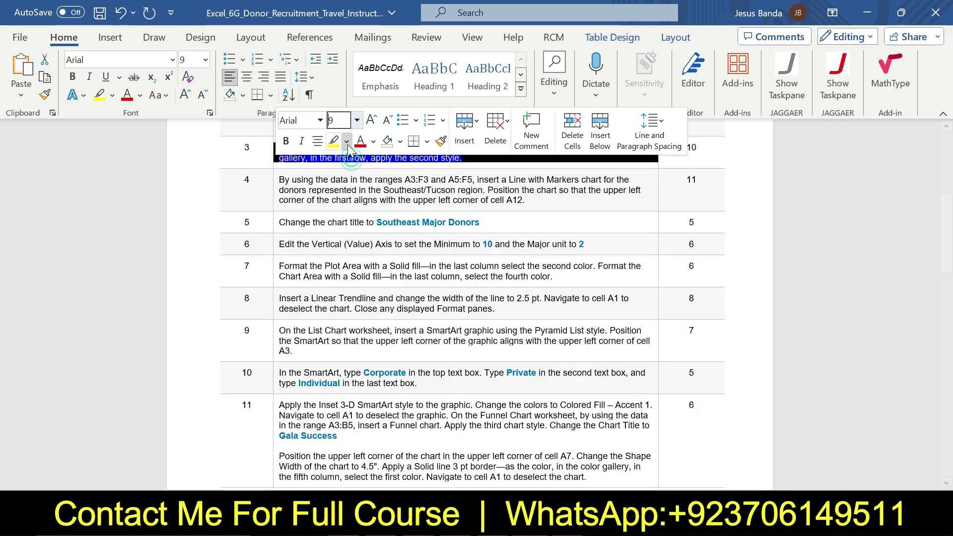
click(346, 142)
click(370, 261)
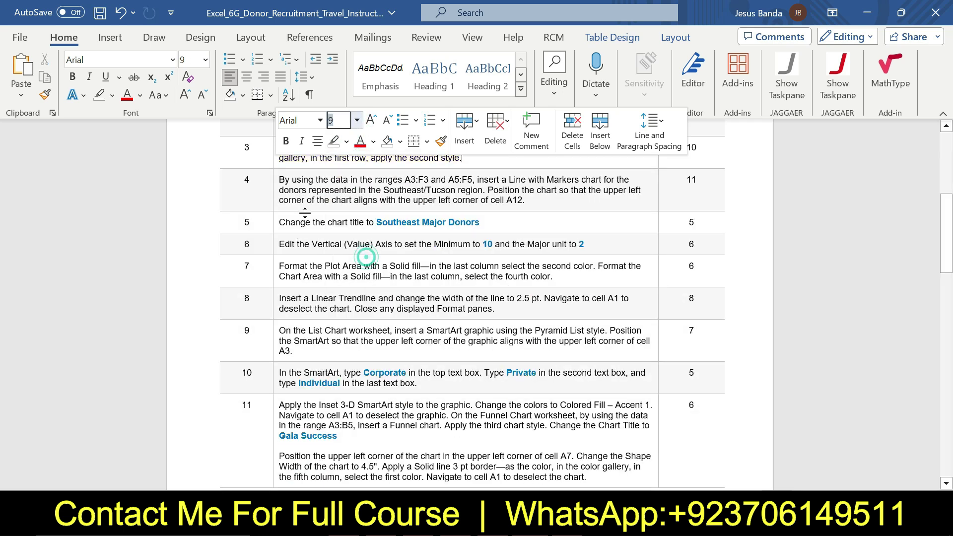
key(Right)
Enlarge the step 4 Line with Markers chart instruction to 16 pt and highlight it in yellow
click(274, 194)
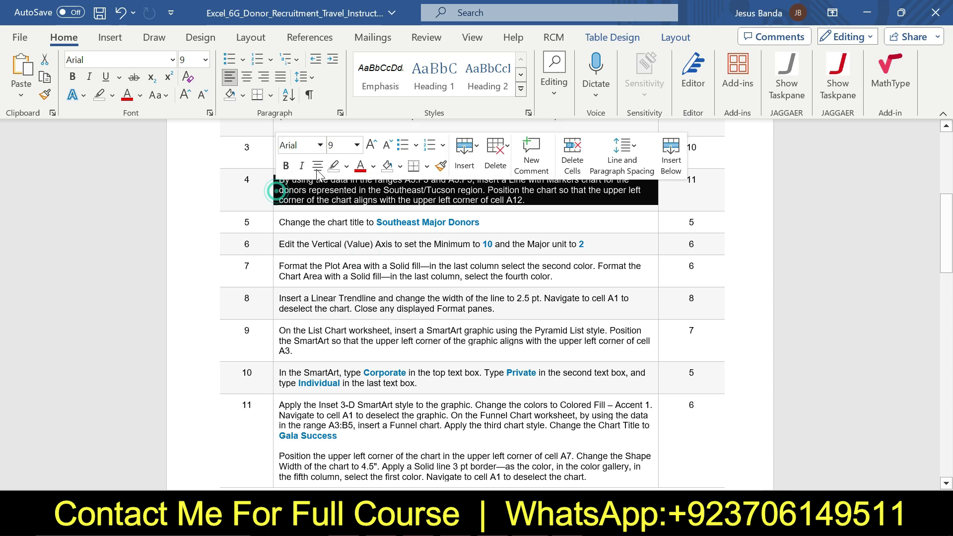
click(357, 145)
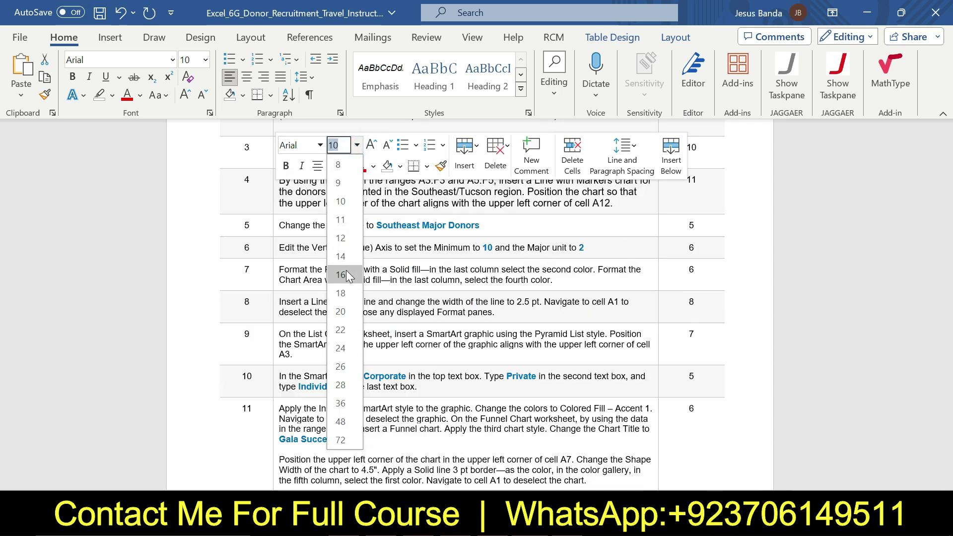
click(346, 274)
click(346, 166)
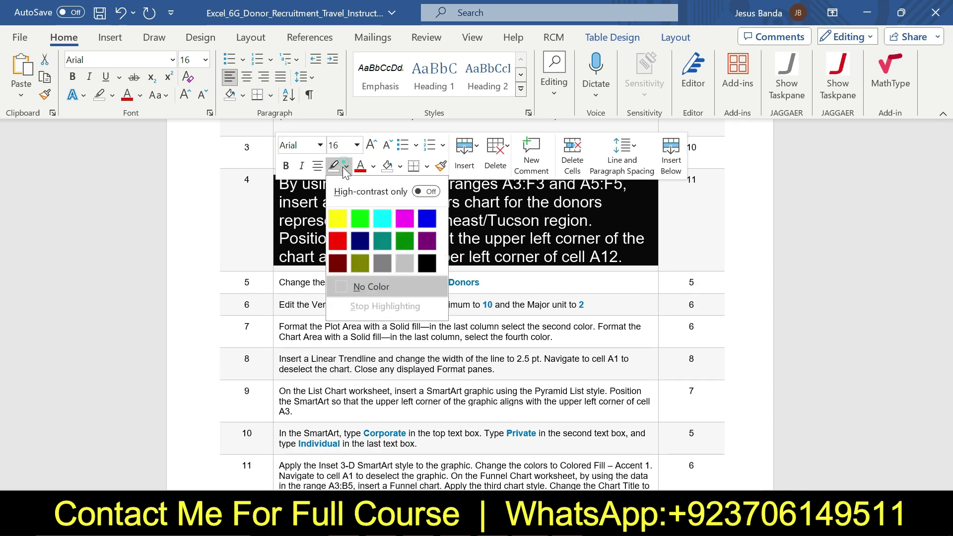
click(339, 205)
click(331, 202)
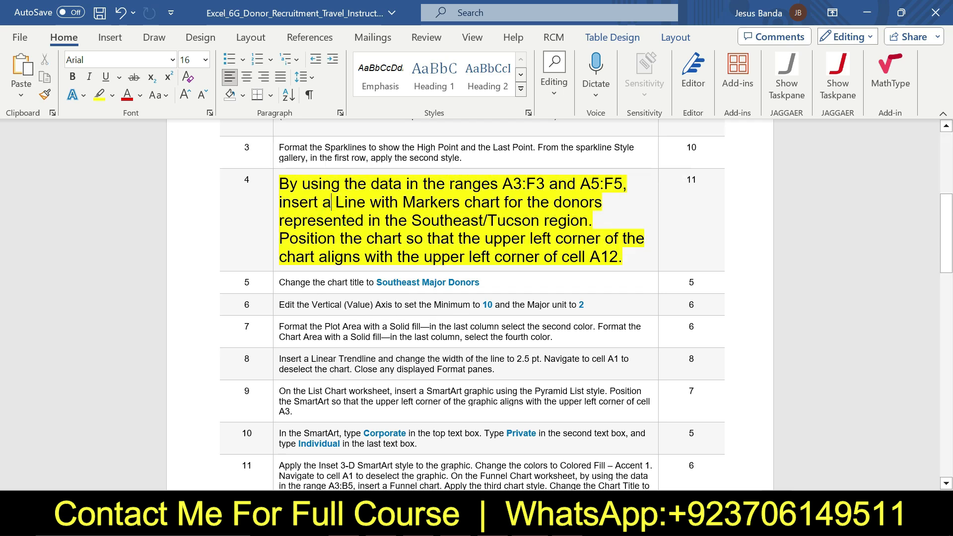
Check the ranges named in step 4, then in Excel select A3:F3 together with A5:F5 on the Major Fund Donors sheet
drag(503, 184, 545, 189)
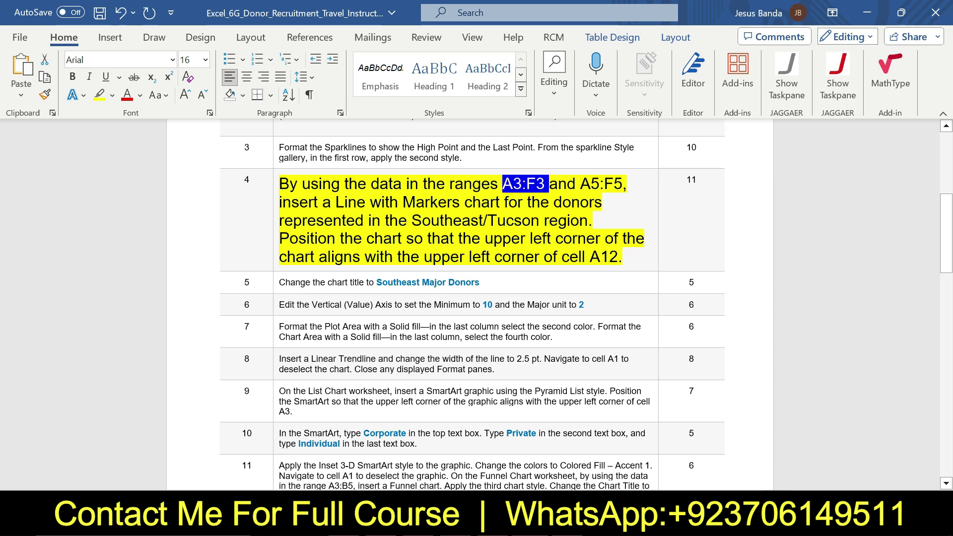
drag(279, 185, 631, 184)
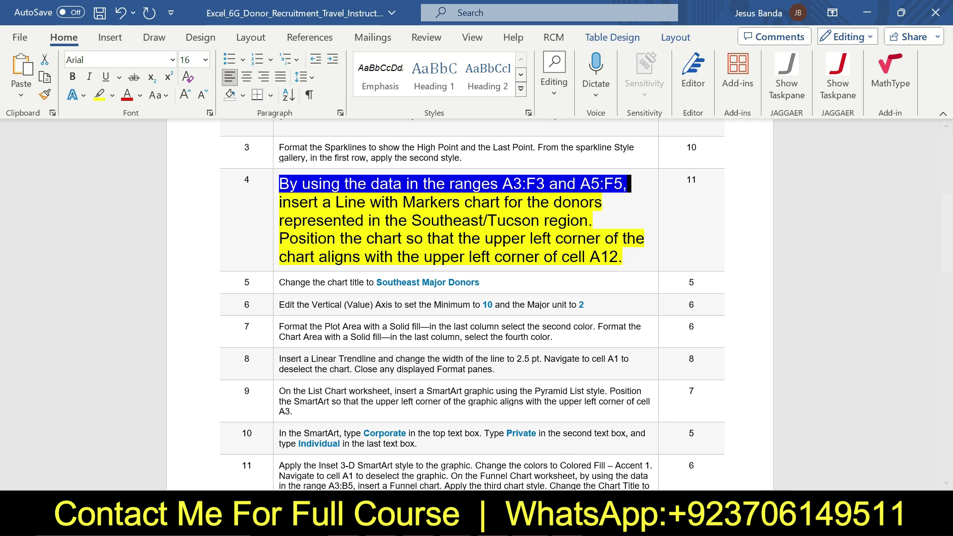
click(568, 437)
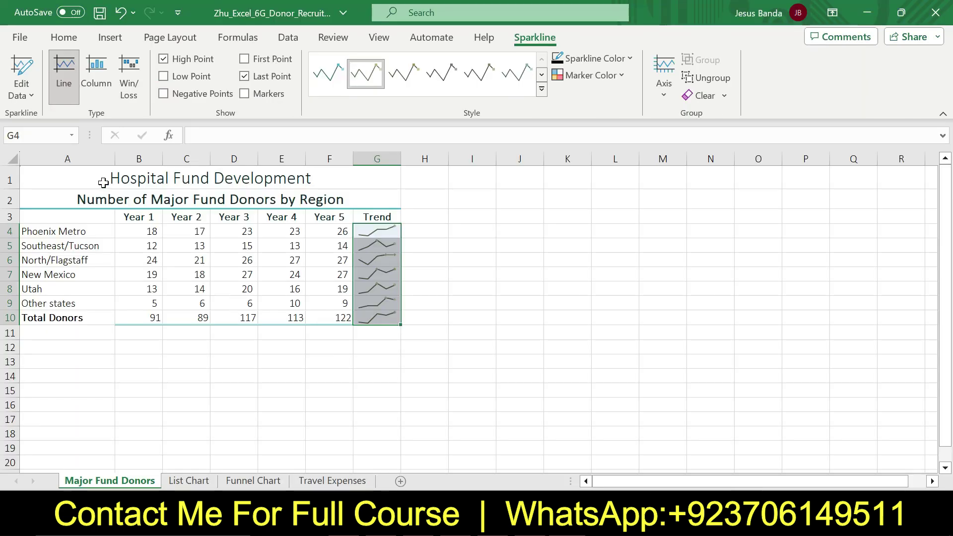
text(A3:F3)
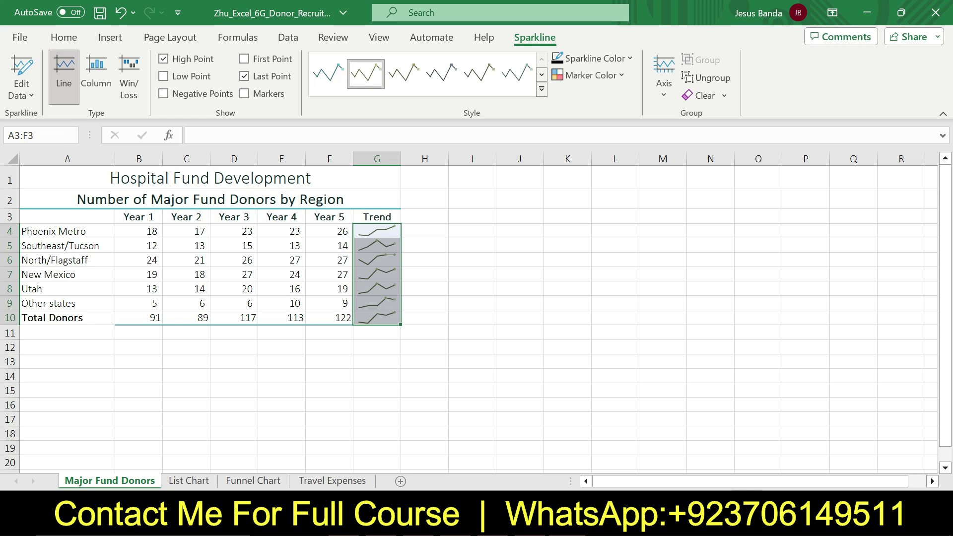
key(Return)
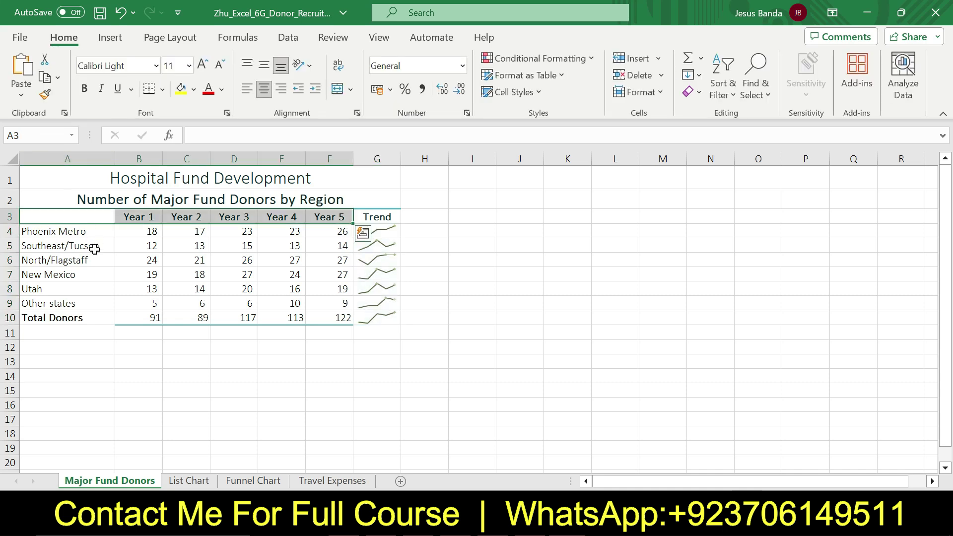
drag(55, 246, 321, 240)
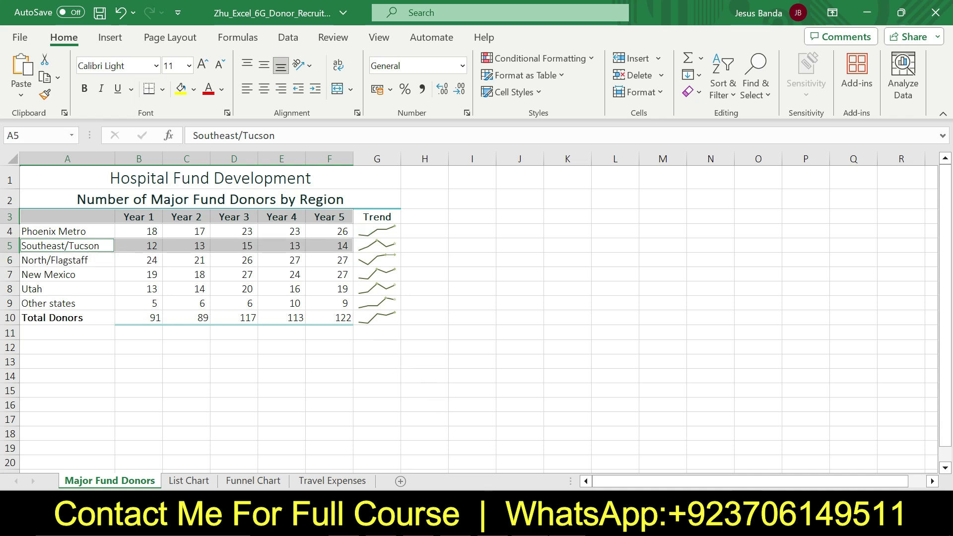
Check the chart type in the Word instructions, then in Excel insert a 2-D Line with Markers chart from the selected ranges
key(alt+Tab)
drag(279, 202, 597, 230)
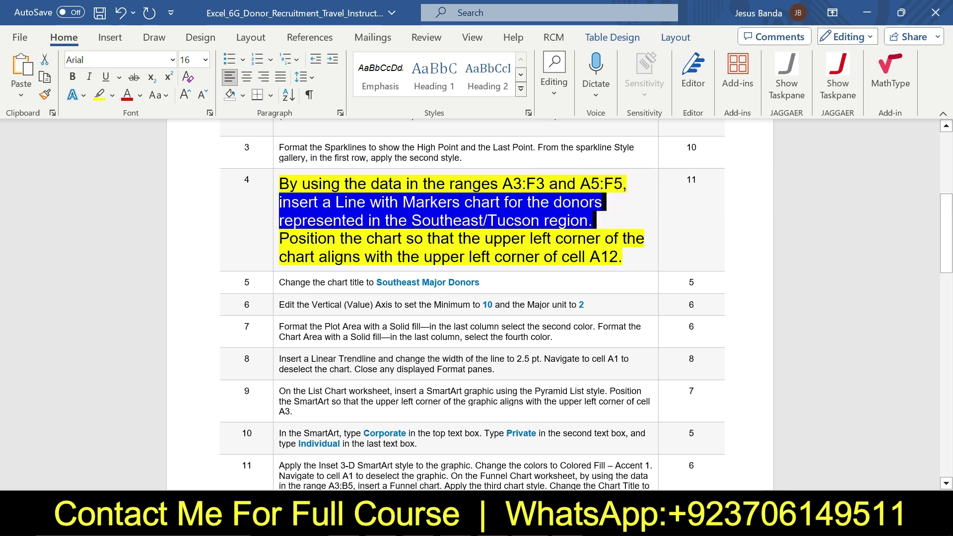
key(alt+Tab)
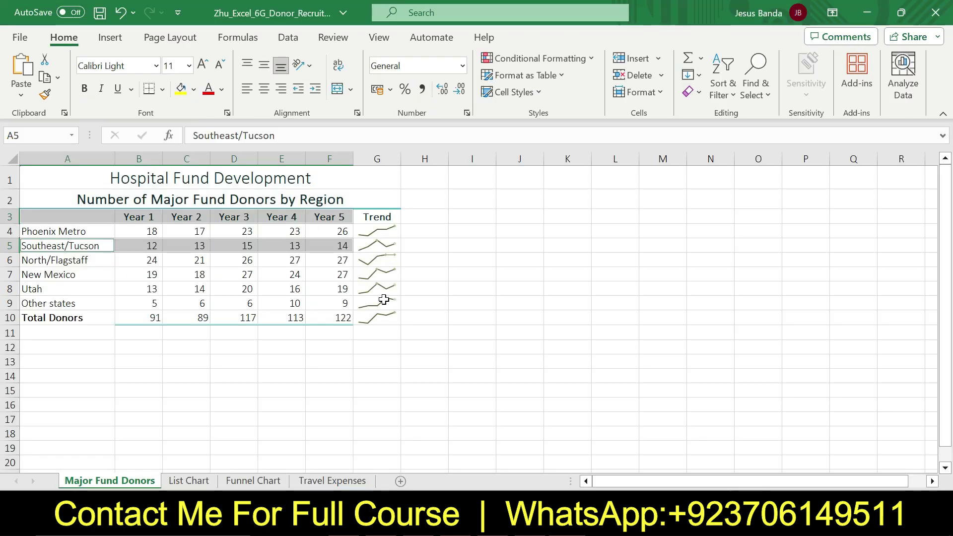
click(110, 37)
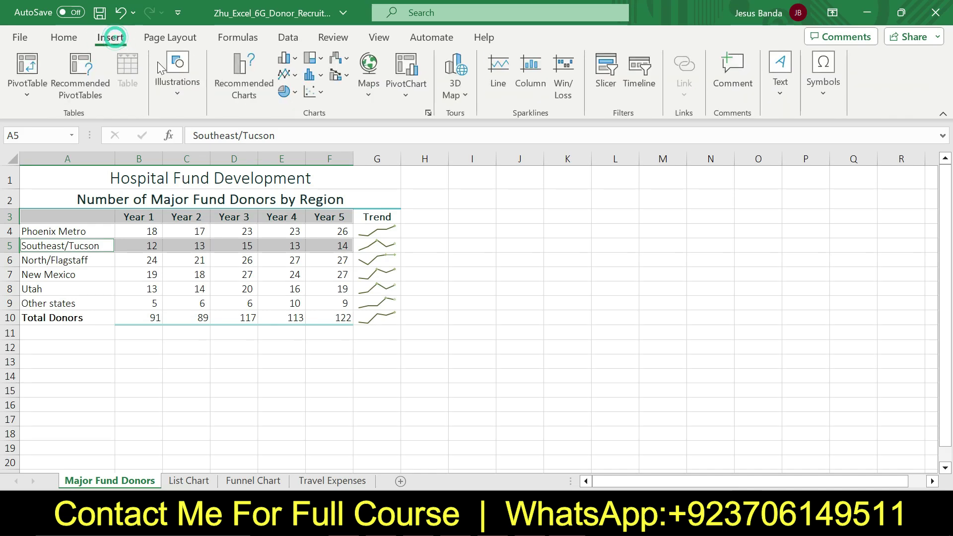
click(293, 76)
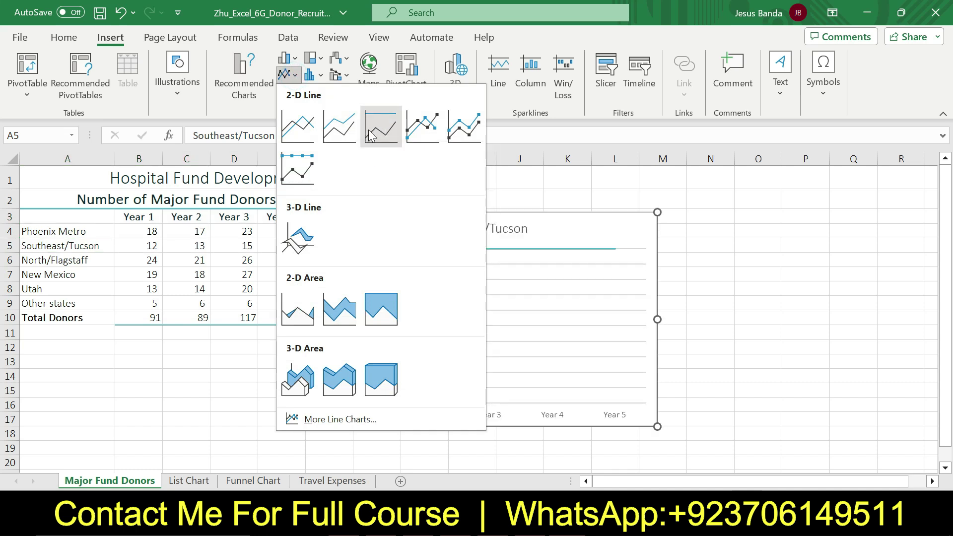
click(415, 129)
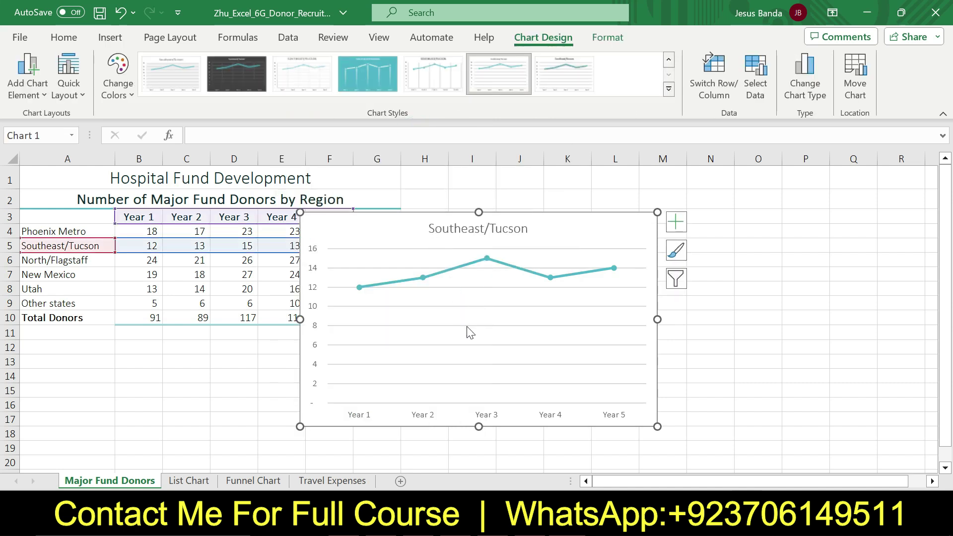
Switch to Word and read the step 4 sentence on positioning the chart's upper left corner at cell A12
key(alt+Tab)
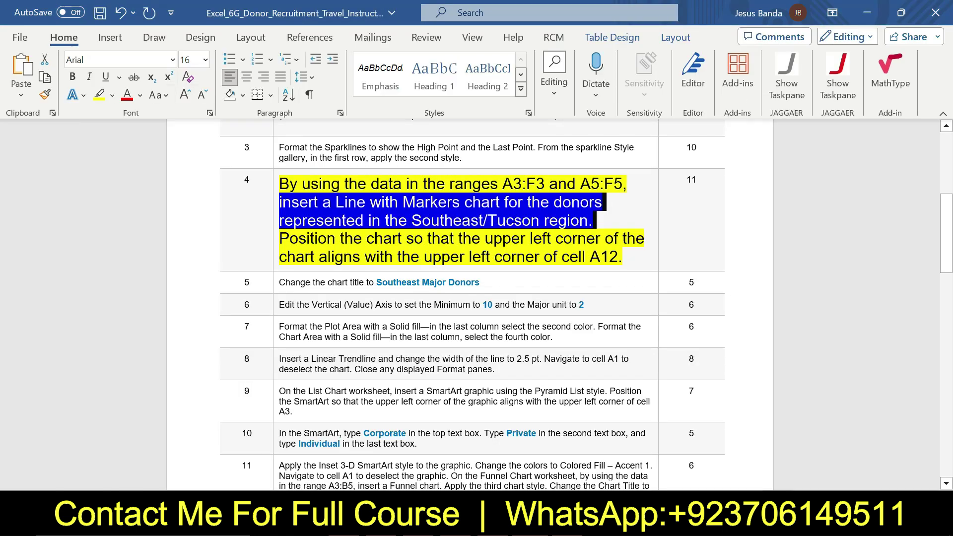
click(279, 238)
key(ctrl+shift+Right)
key(ctrl+shift+Right)
key(ctrl+shift+Right)
key(ctrl+shift+Right)
key(ctrl+shift+Right)
key(ctrl+shift+Right)
key(ctrl+shift+Right)
key(ctrl+shift+Right)
key(ctrl+shift+Right)
key(ctrl+shift+Right)
key(ctrl+shift+Right)
key(ctrl+shift+Left)
key(ctrl+shift+Left)
key(shift+Left)
key(shift+Left)
key(shift+Left)
key(shift+Left)
key(shift+Left)
key(shift+Left)
key(shift+Left)
key(shift+Left)
key(shift+Left)
key(shift+Left)
key(shift+Left)
key(shift+Left)
key(shift+Left)
key(shift+Left)
key(shift+Left)
key(shift+Left)
key(shift+Left)
key(shift+Left)
key(shift+Left)
key(shift+Left)
drag(468, 239, 330, 256)
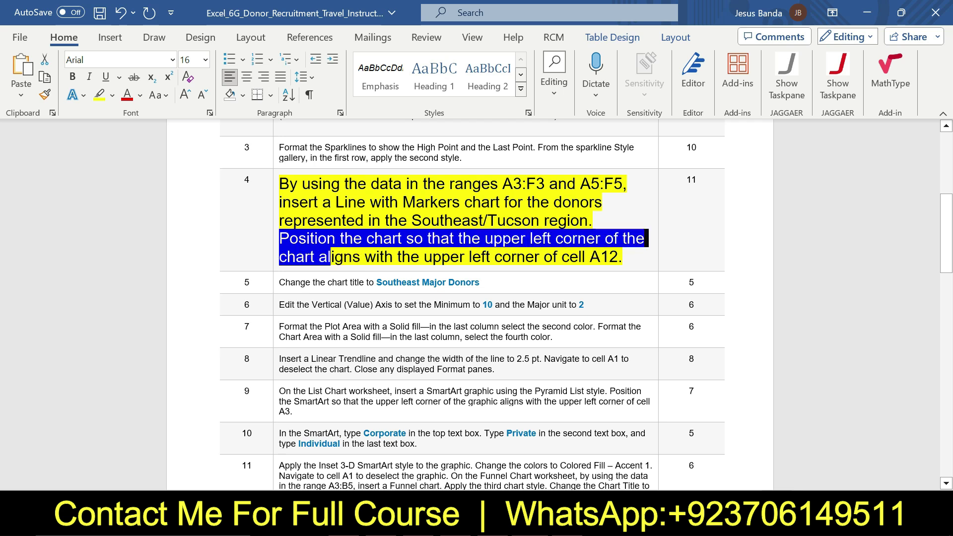
key(ctrl+shift+Right)
key(ctrl+shift+Right)
key(ctrl+shift+Right)
key(ctrl+shift+Right)
key(ctrl+shift+Right)
key(ctrl+shift+Right)
key(ctrl+shift+Right)
key(ctrl+shift+Right)
key(ctrl+shift+Right)
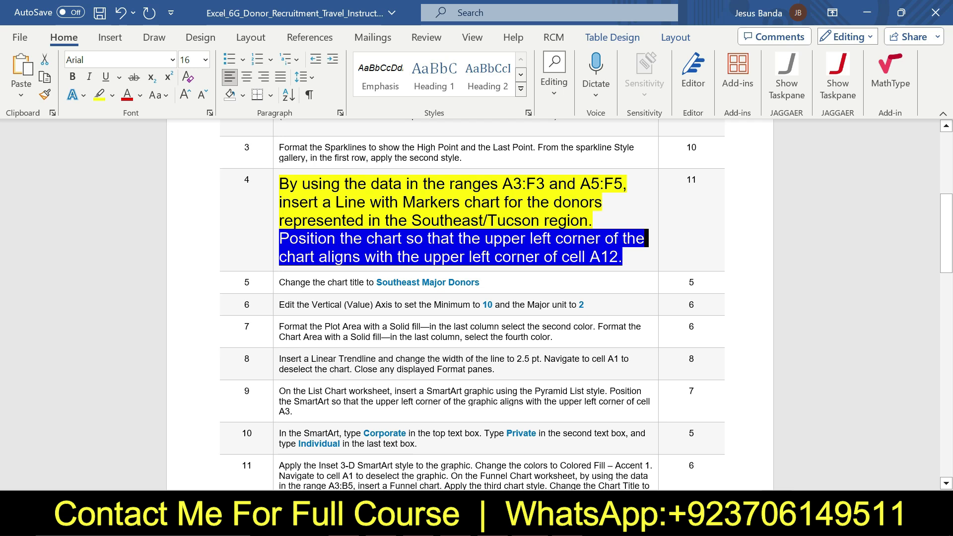
In Excel, move the Southeast/Tucson chart so its upper left corner aligns with the upper left corner of cell A12
click(555, 521)
mouse_move(371, 226)
mouse_down()
mouse_move(319, 289)
mouse_move(200, 370)
mouse_move(91, 355)
mouse_up()
click(434, 372)
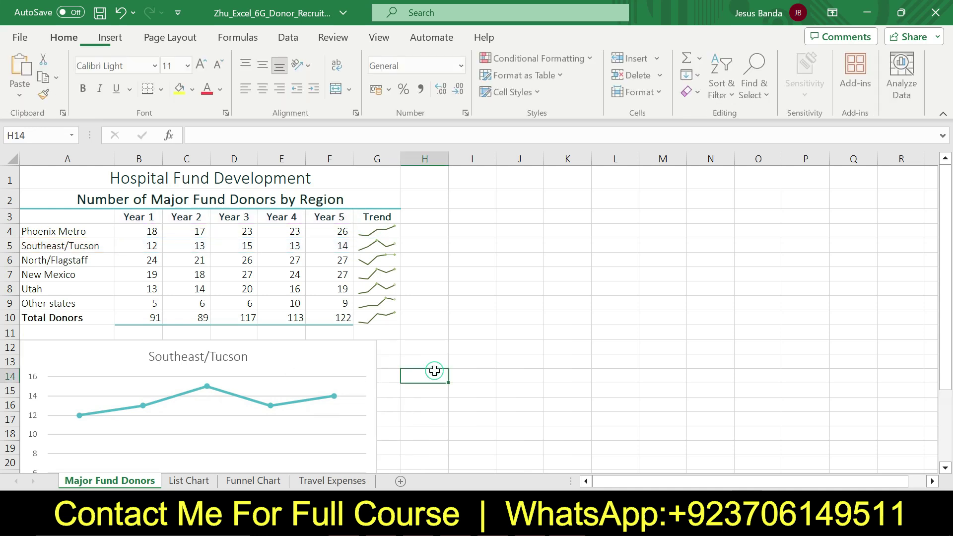
Return to the Word instructions, reset the step 4 text to 9 pt and remove its highlight
key(alt+Tab)
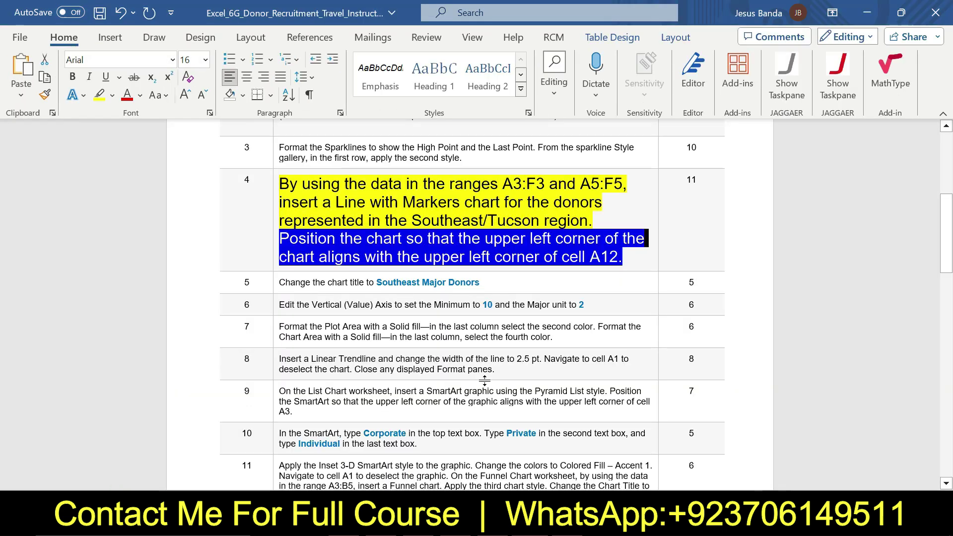
click(274, 195)
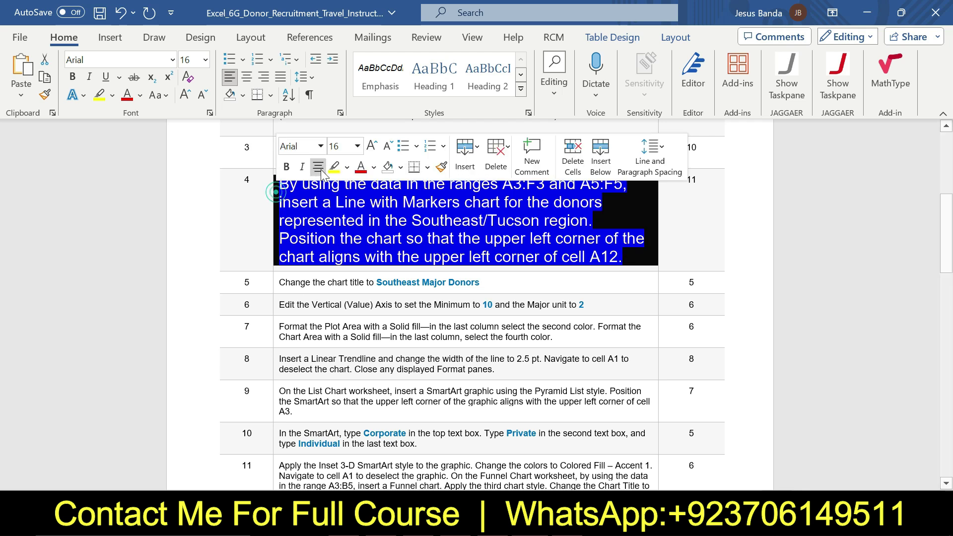
click(358, 146)
click(342, 183)
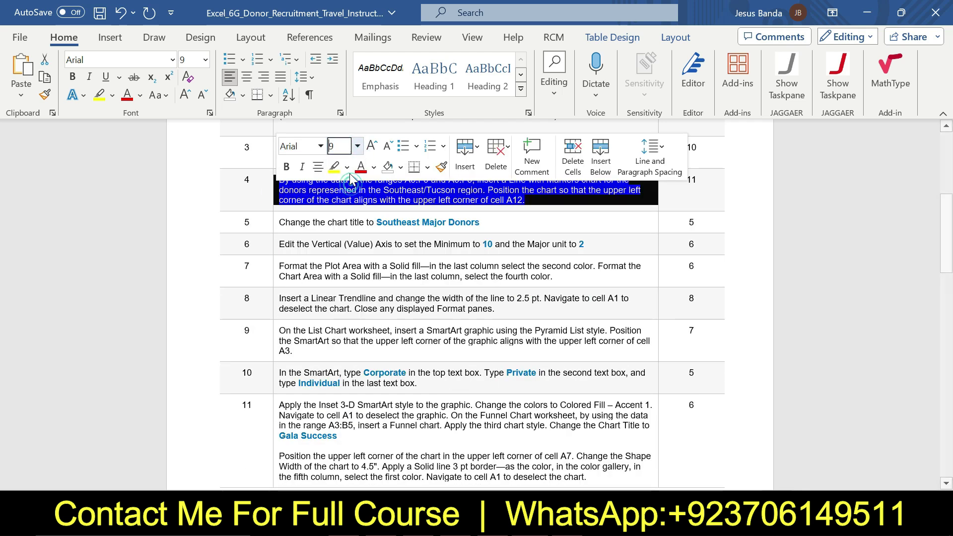
click(347, 167)
click(372, 289)
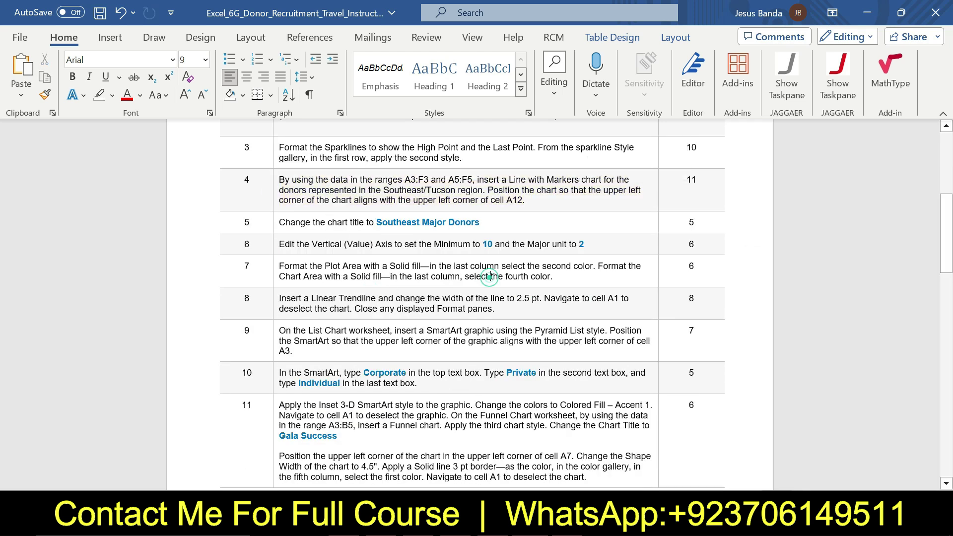
Enlarge the step 5 instruction text to 16 pt and highlight it in yellow
scroll(2, 238, down, 2)
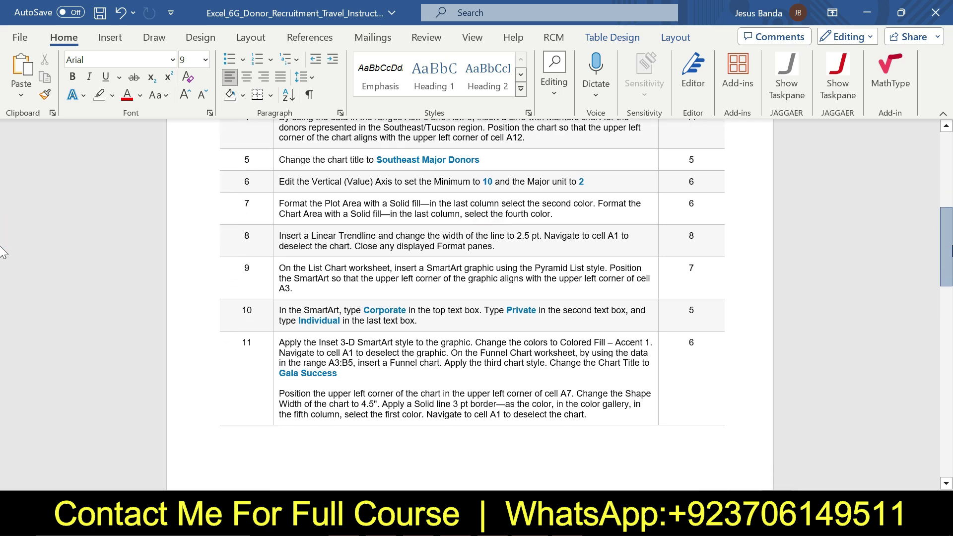
click(275, 168)
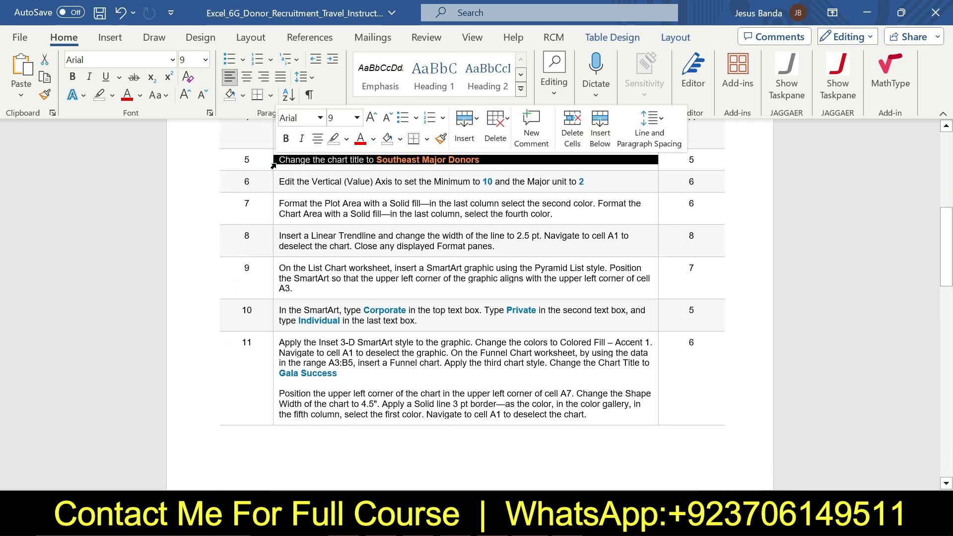
click(356, 124)
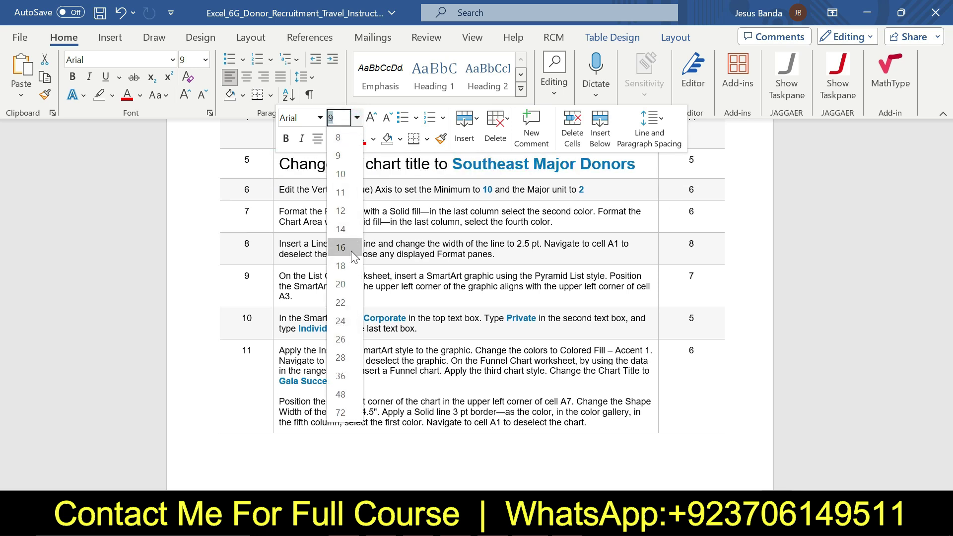
click(350, 247)
click(346, 139)
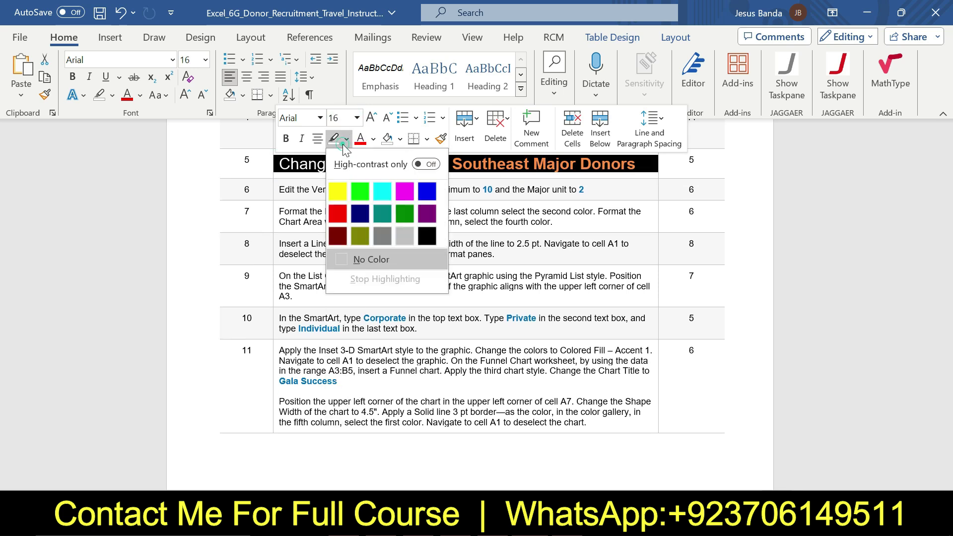
click(337, 193)
click(421, 205)
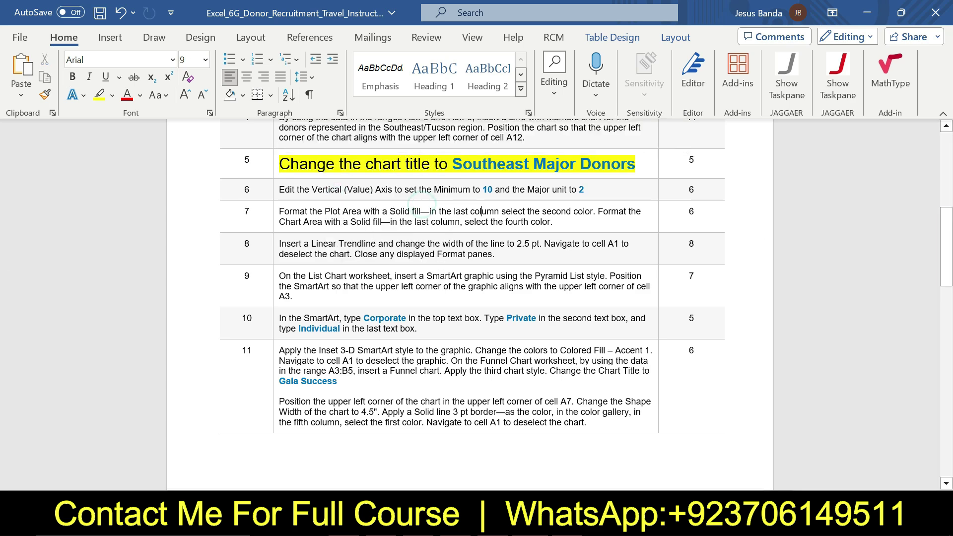
Look over the remaining instructions and read the step 5 sentence on changing the chart title
scroll(4, 268, down, 15)
drag(952, 368, 936, 266)
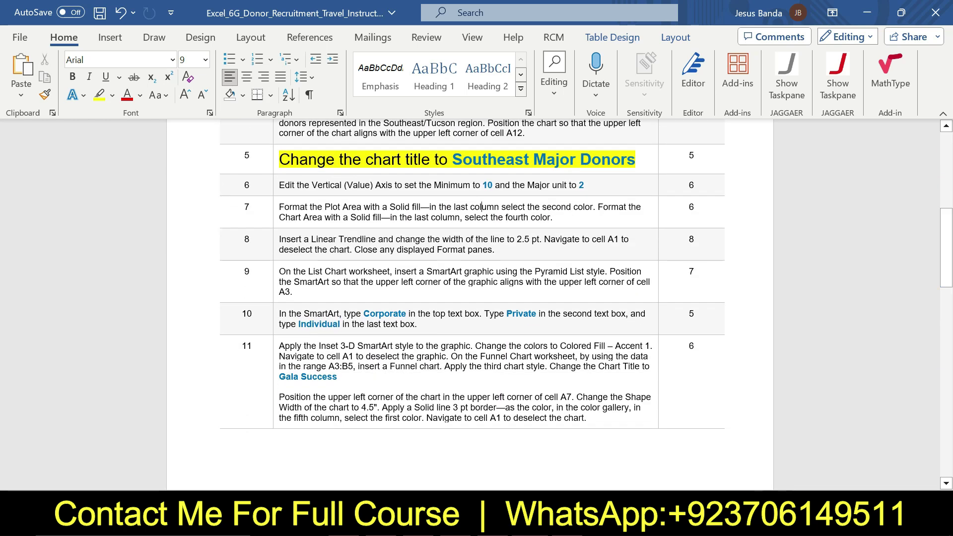
drag(279, 159, 628, 160)
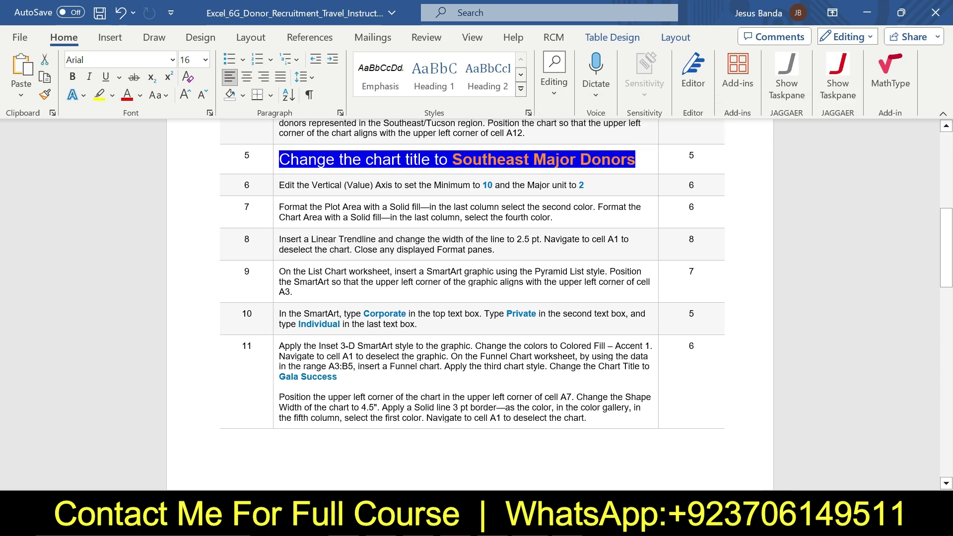
Switch to Excel and change the Southeast/Tucson line chart's title to "Southeast Major Donor"
click(551, 522)
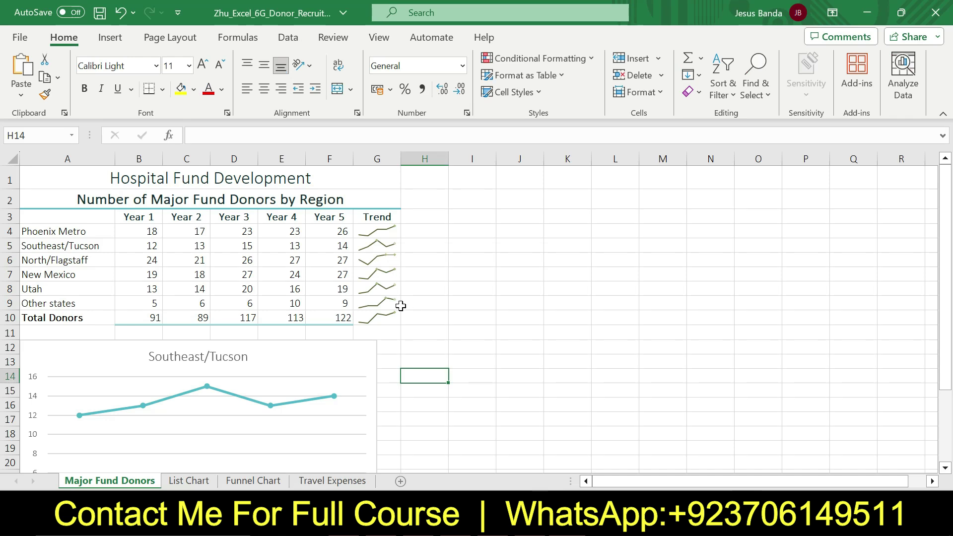
click(215, 356)
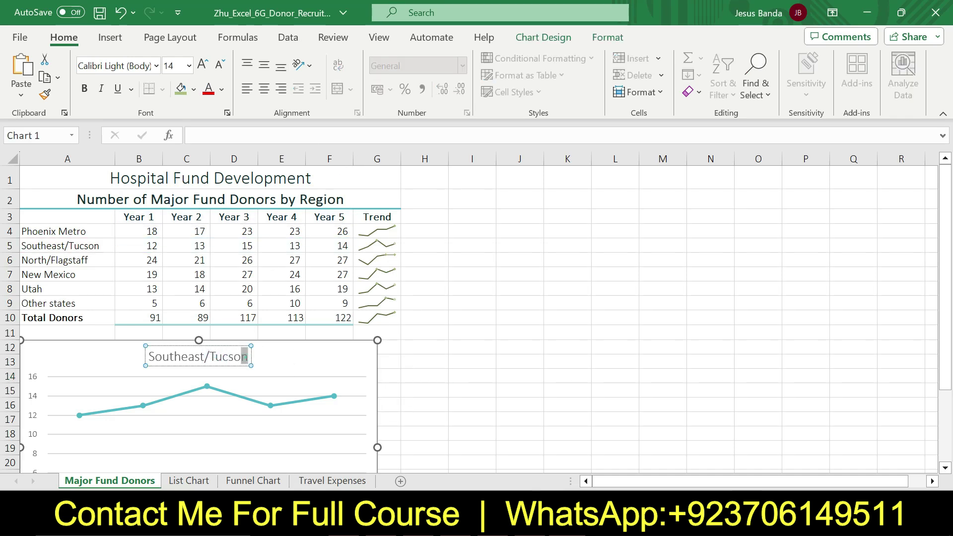
drag(250, 358, 164, 361)
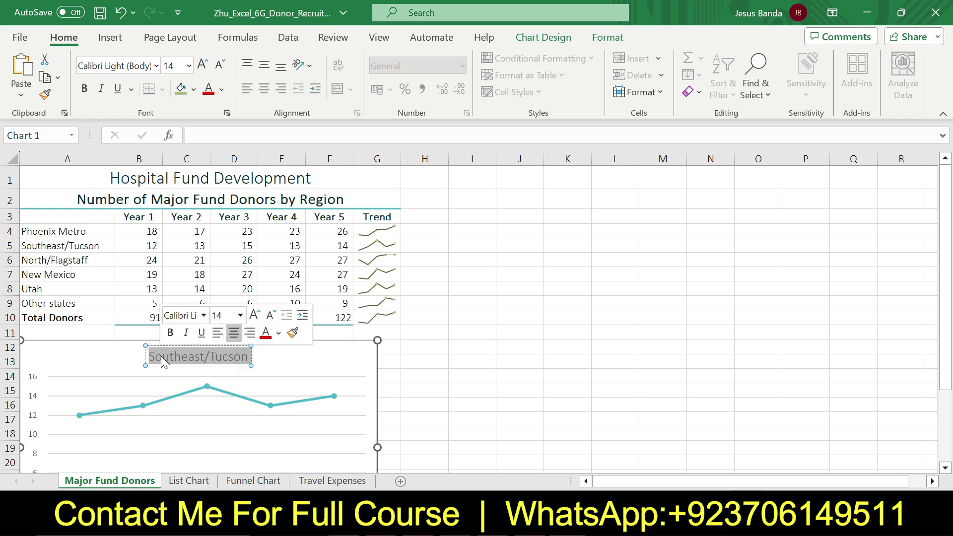
click(215, 356)
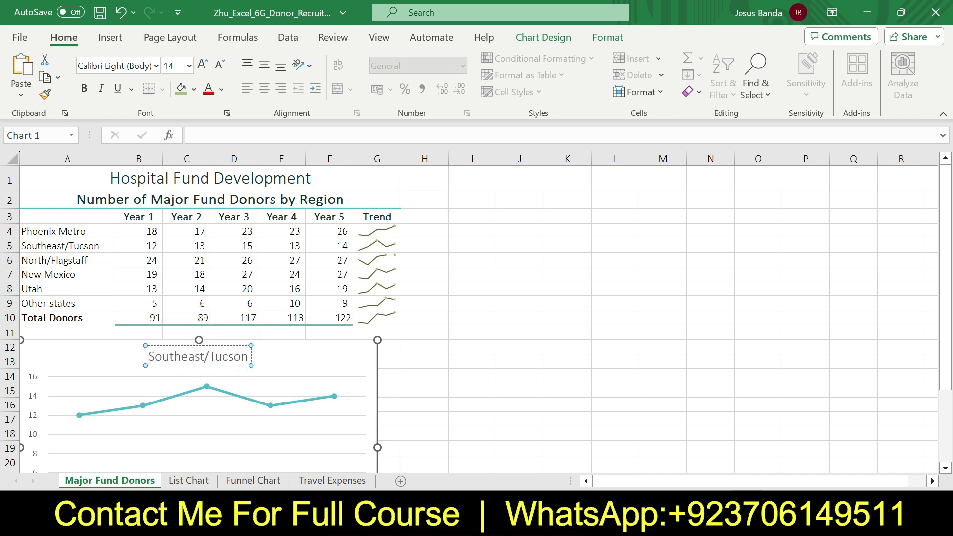
drag(249, 356, 203, 357)
key(BackSpace)
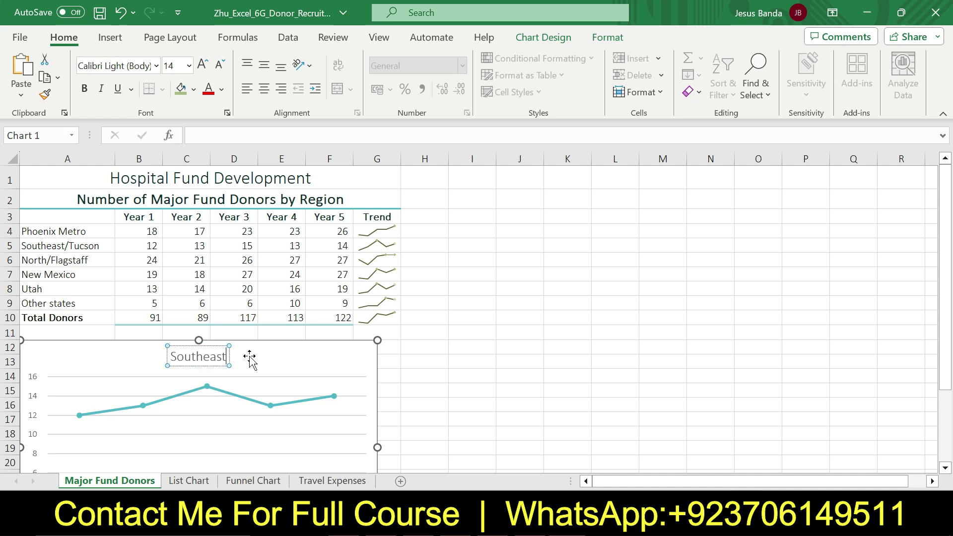
text(Ma)
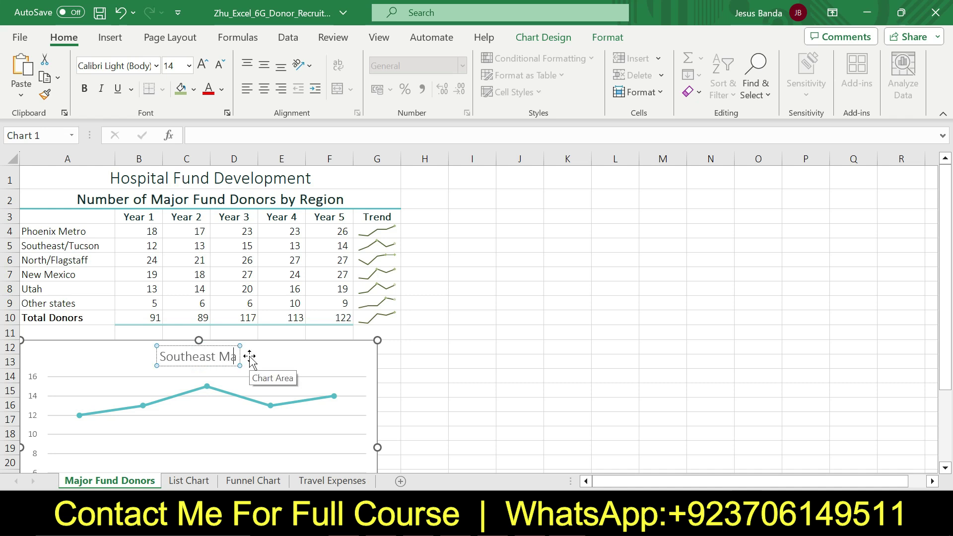
text(jor)
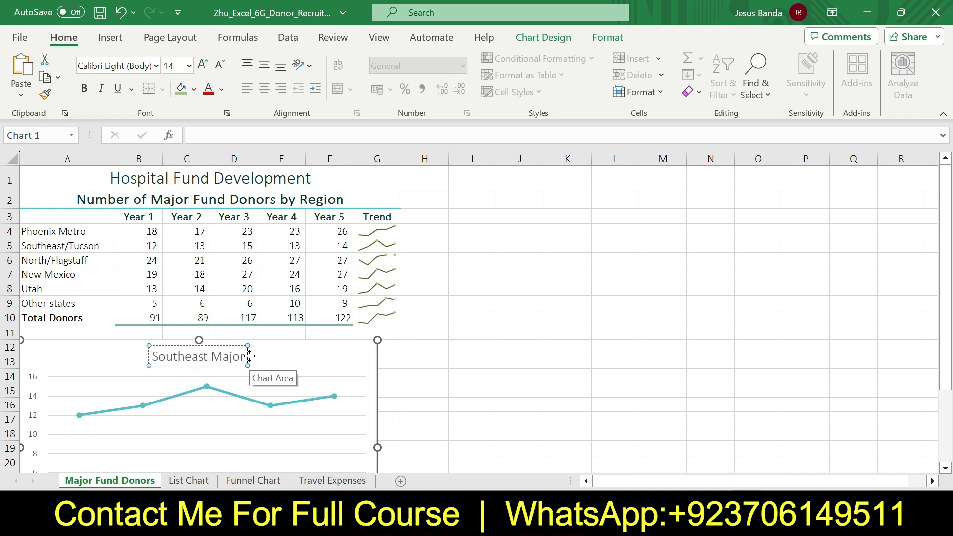
text( Dono)
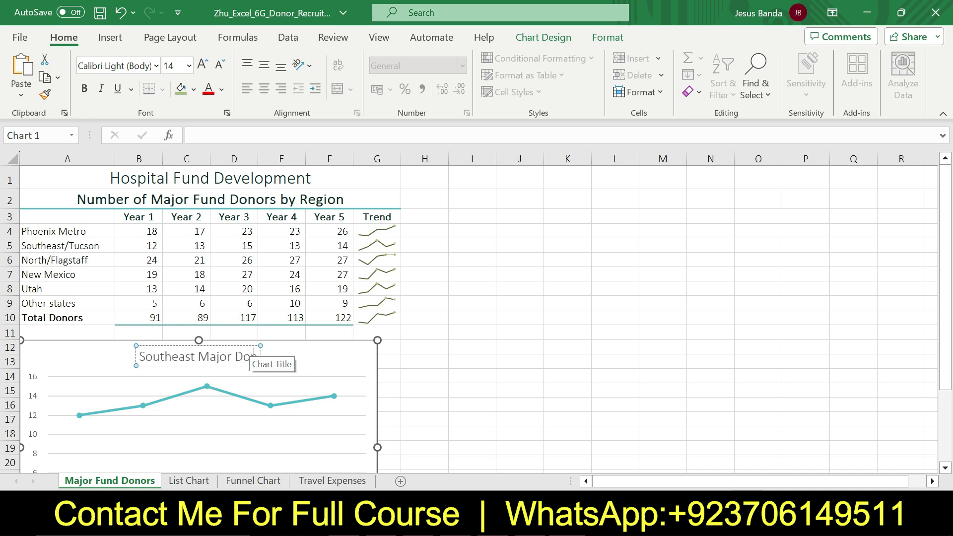
text(r)
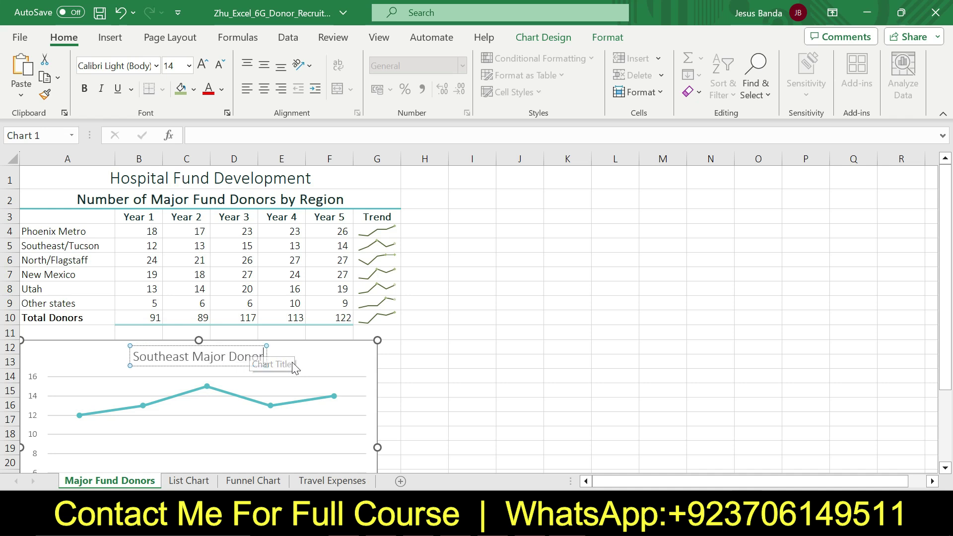
click(423, 379)
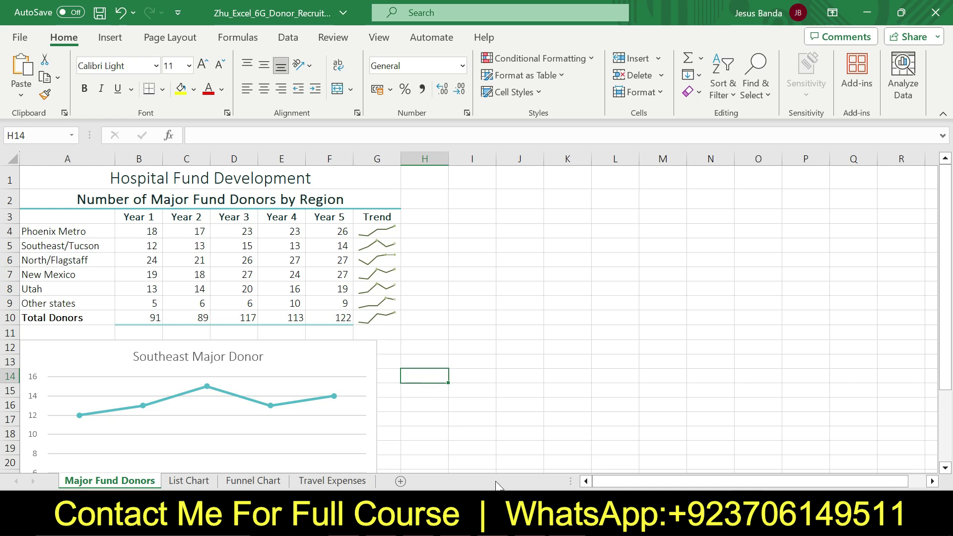
Switch to the Word instructions, reset the step 5 text to 9 pt and remove its highlight
key(alt+Tab)
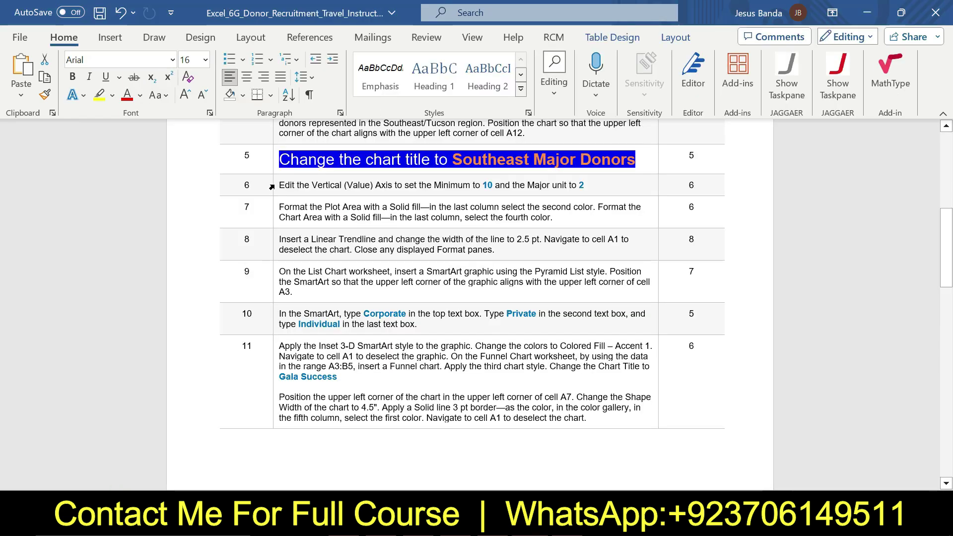
click(274, 160)
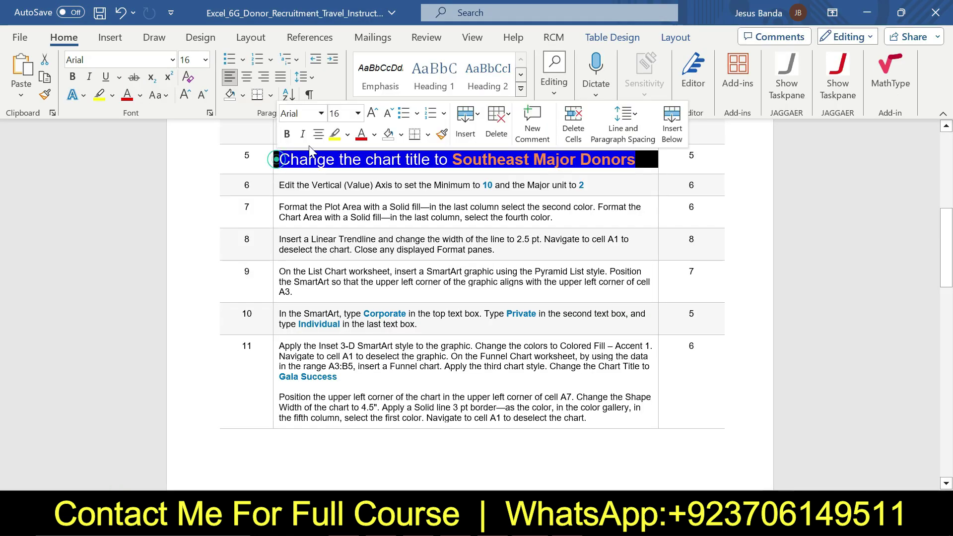
click(358, 114)
click(339, 151)
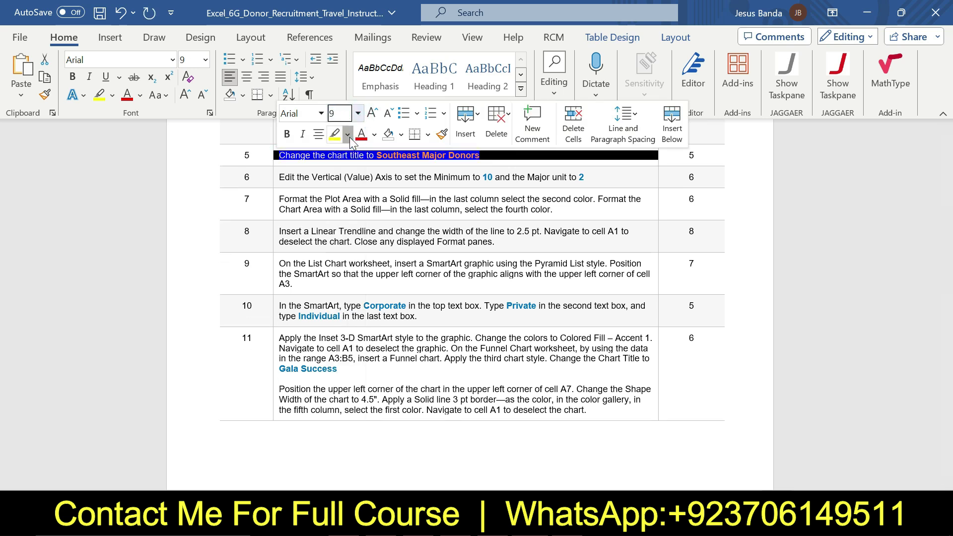
click(349, 135)
click(367, 254)
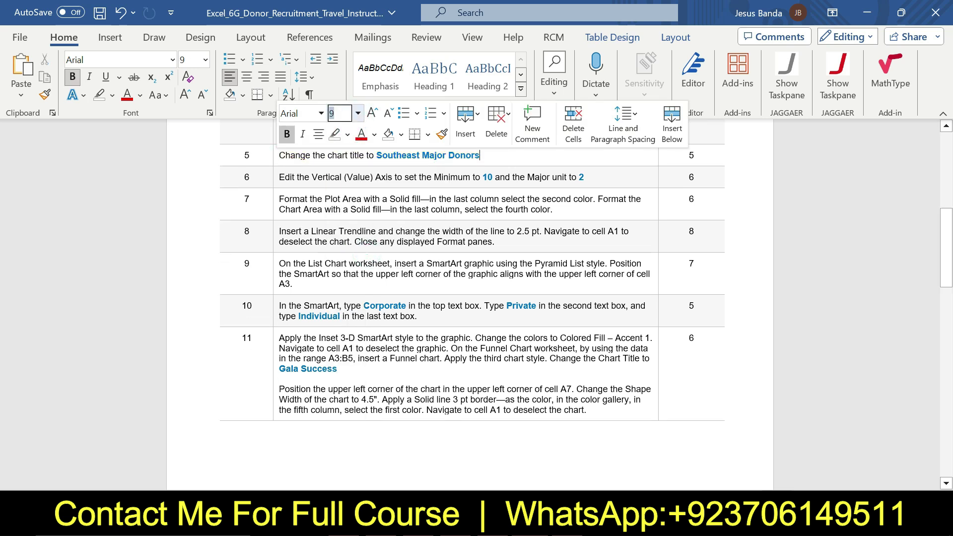
Enlarge the step 6 instruction text to 18 pt, highlight it in yellow and read its axis settings
click(275, 178)
click(358, 130)
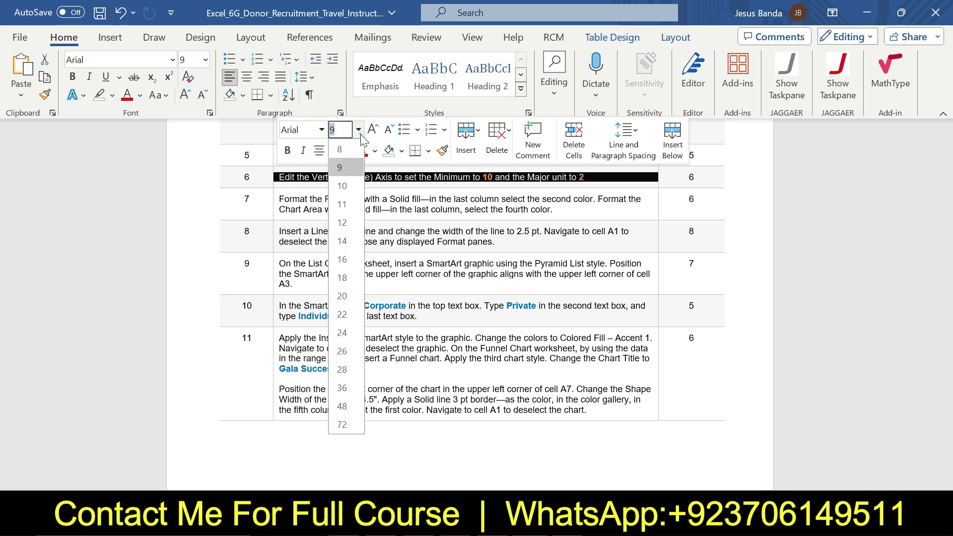
click(350, 277)
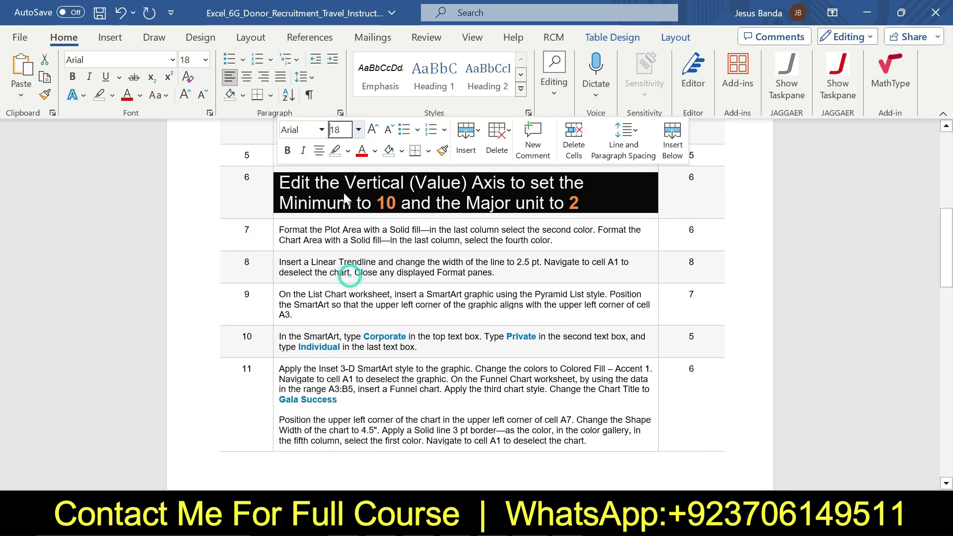
click(348, 151)
click(341, 201)
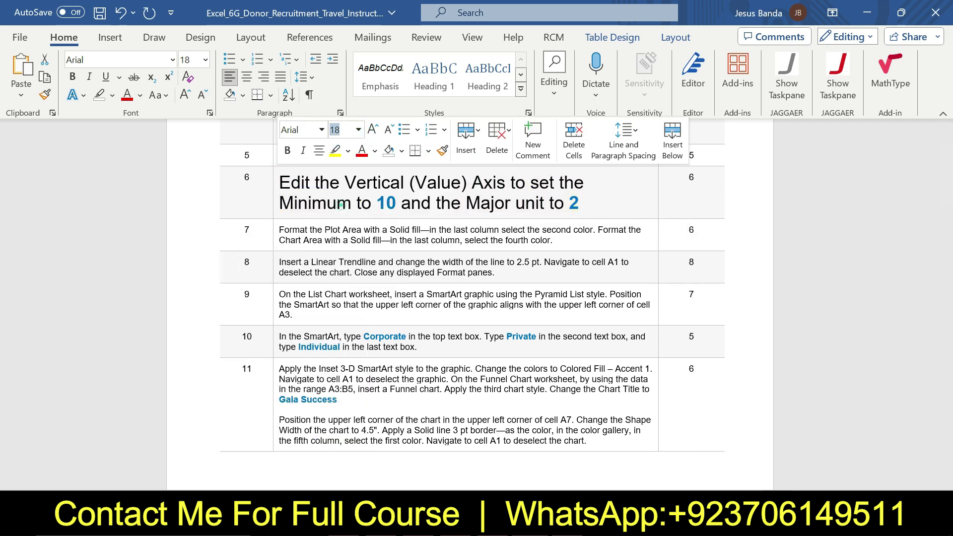
drag(280, 183, 568, 203)
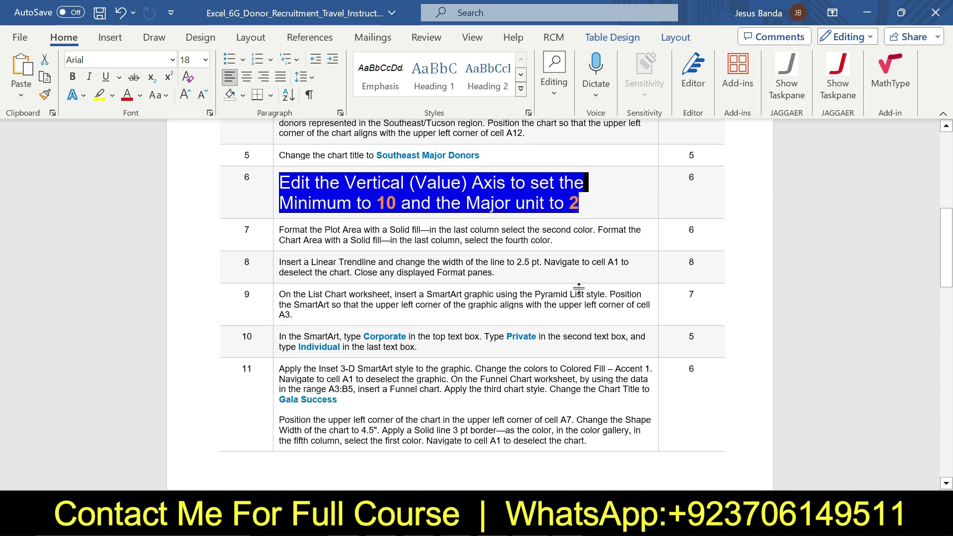
In Excel, set the line chart's vertical value axis to a minimum of 10 and a major unit of 2
key(alt+Tab)
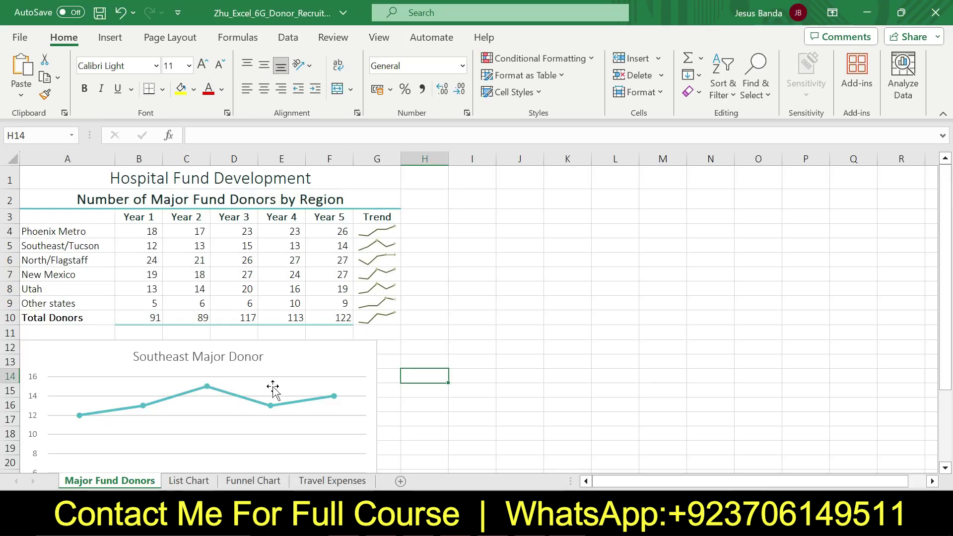
click(40, 380)
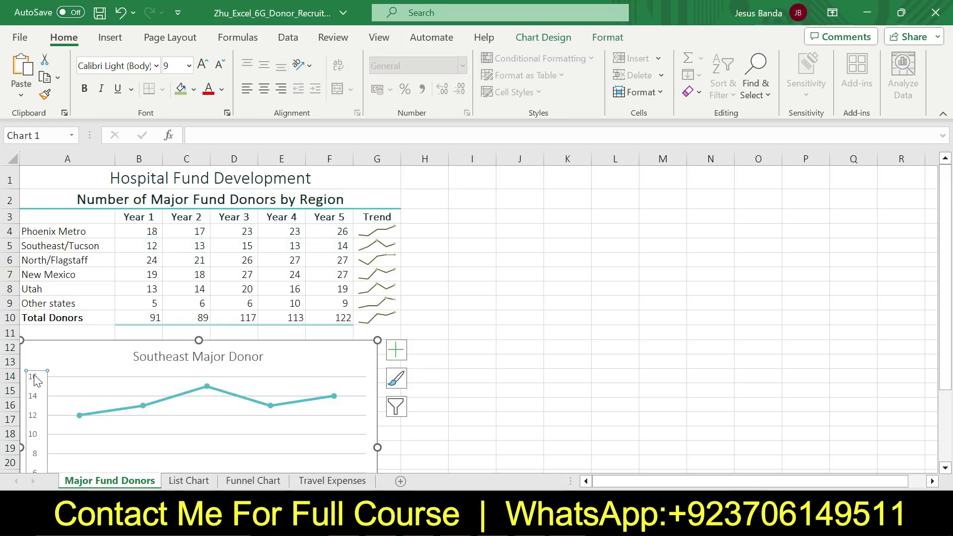
double_click(34, 377)
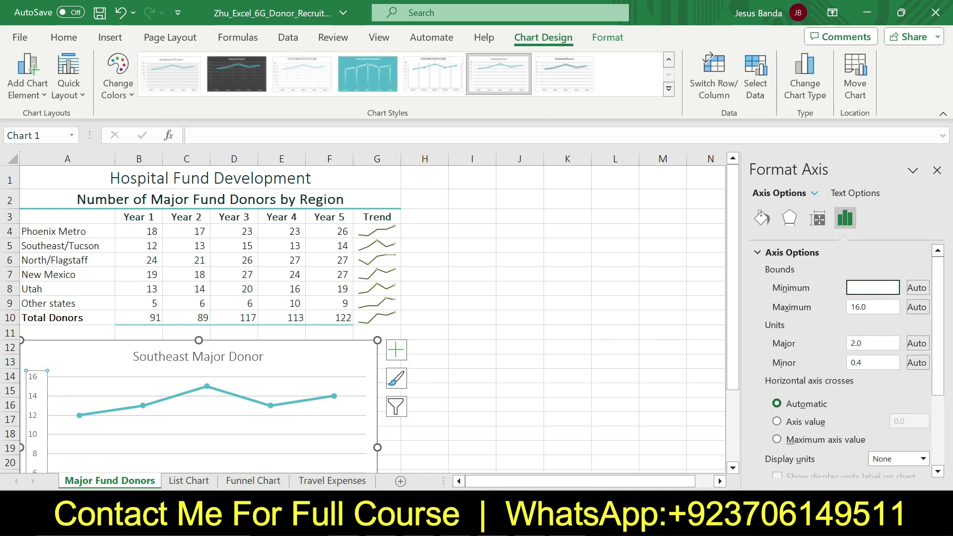
key(Return)
click(873, 343)
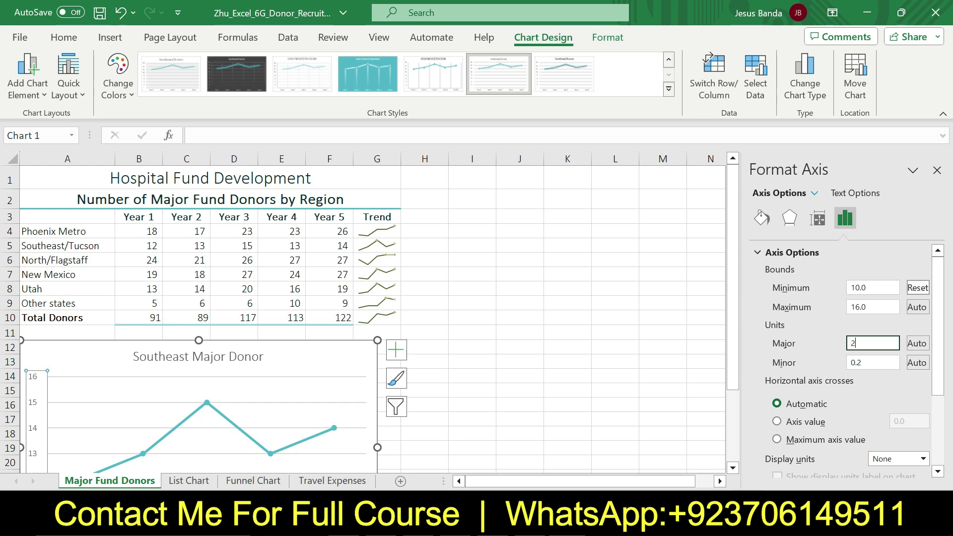
text(2)
key(Return)
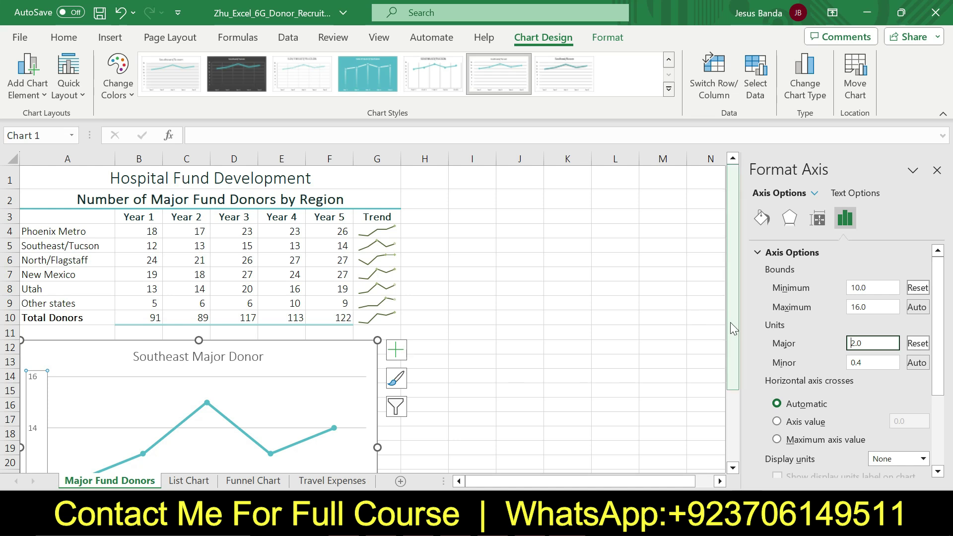
Return to the Word instructions, reset the step 6 text to 9 pt and remove its highlight
key(alt+Tab)
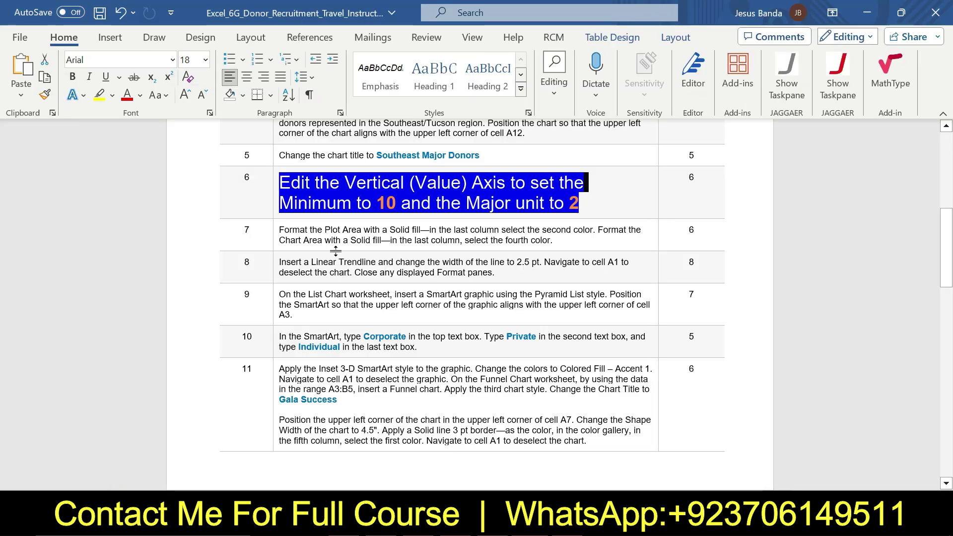
click(274, 189)
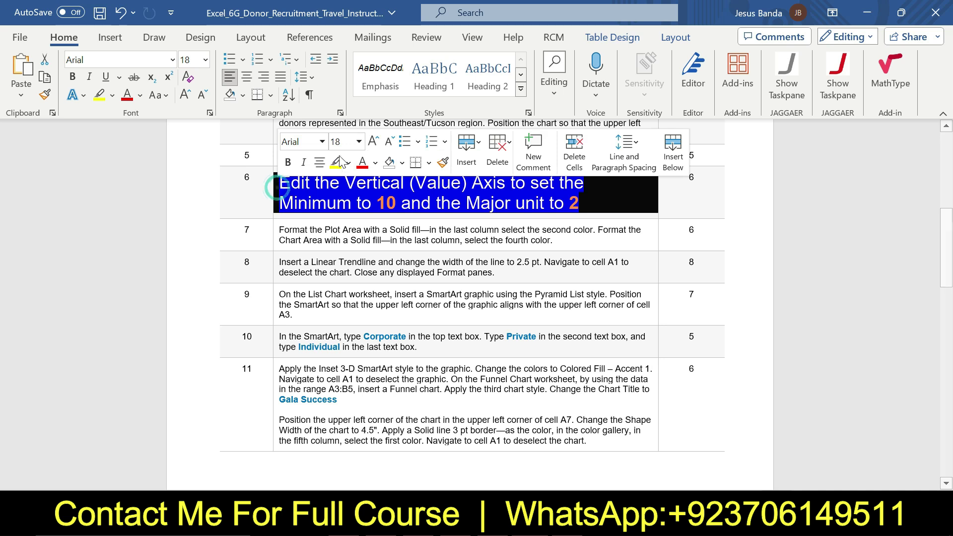
click(356, 144)
click(340, 179)
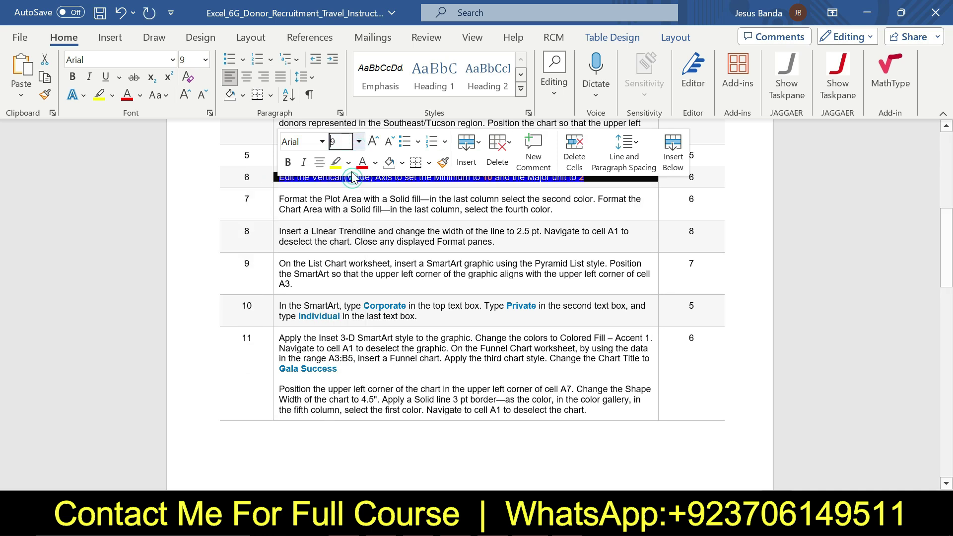
click(349, 162)
click(372, 283)
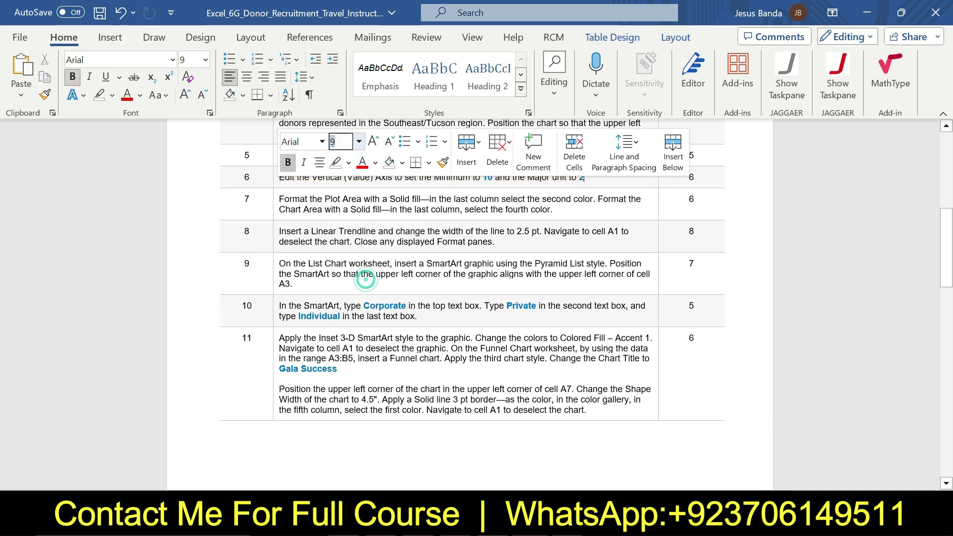
Enlarge the step 7 instruction text to 16 pt, highlight it in yellow and mark its plot area sentence for reading
click(274, 204)
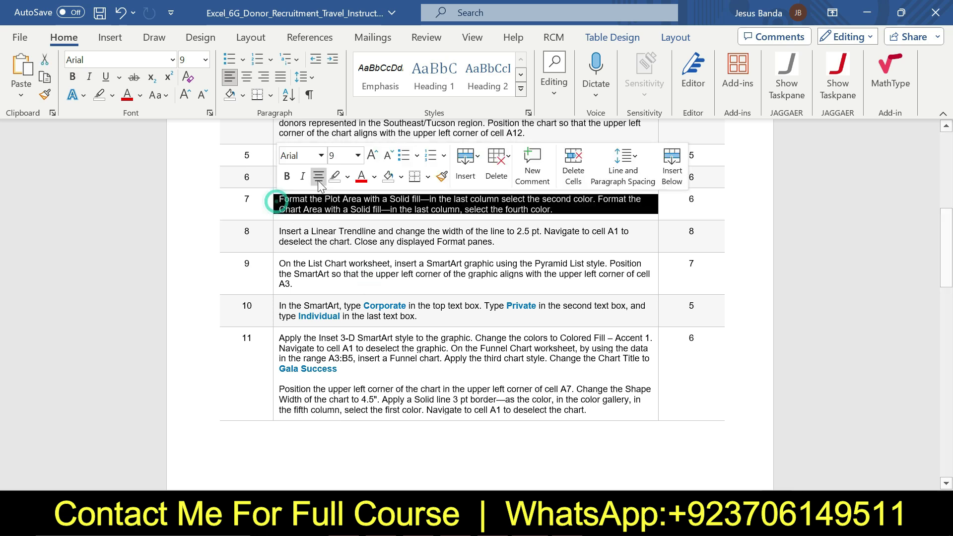
click(358, 155)
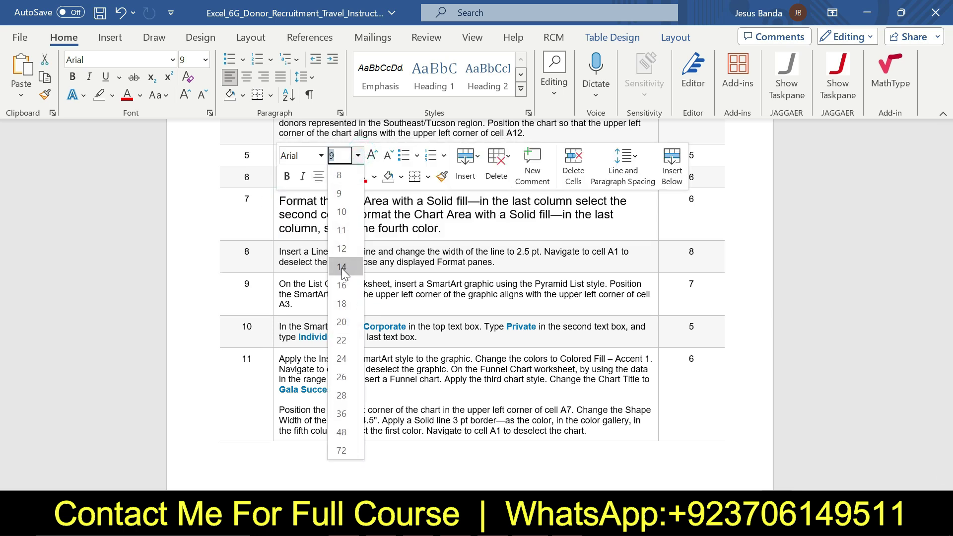
click(342, 282)
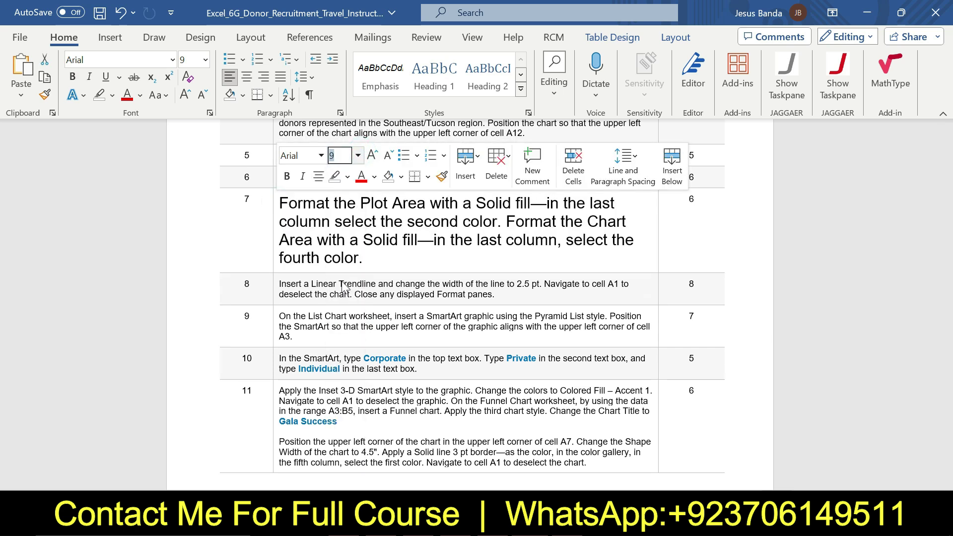
click(348, 177)
click(339, 230)
click(364, 229)
drag(947, 247, 948, 260)
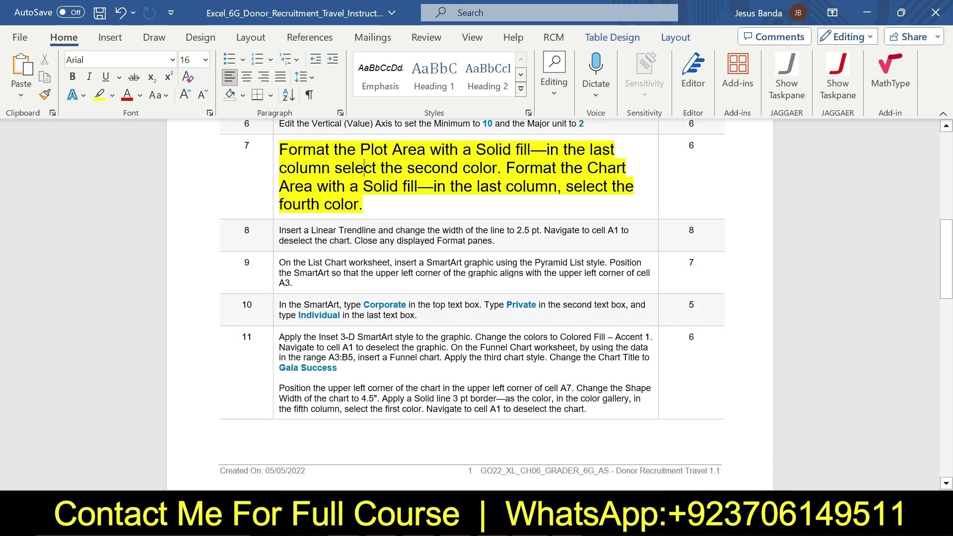
drag(279, 149, 501, 169)
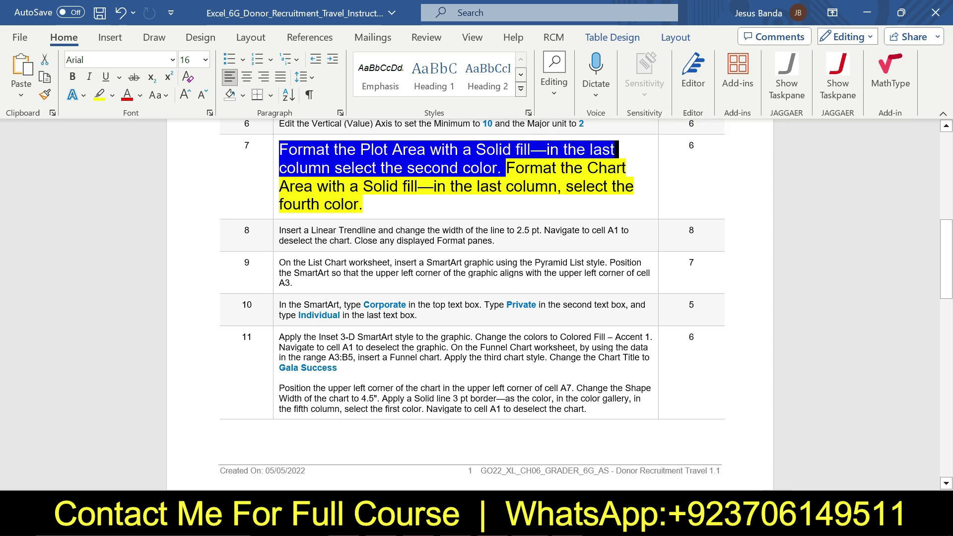
In Excel, give the line chart's plot area a solid fill using the second theme color of the last column
key(alt+Tab)
click(259, 395)
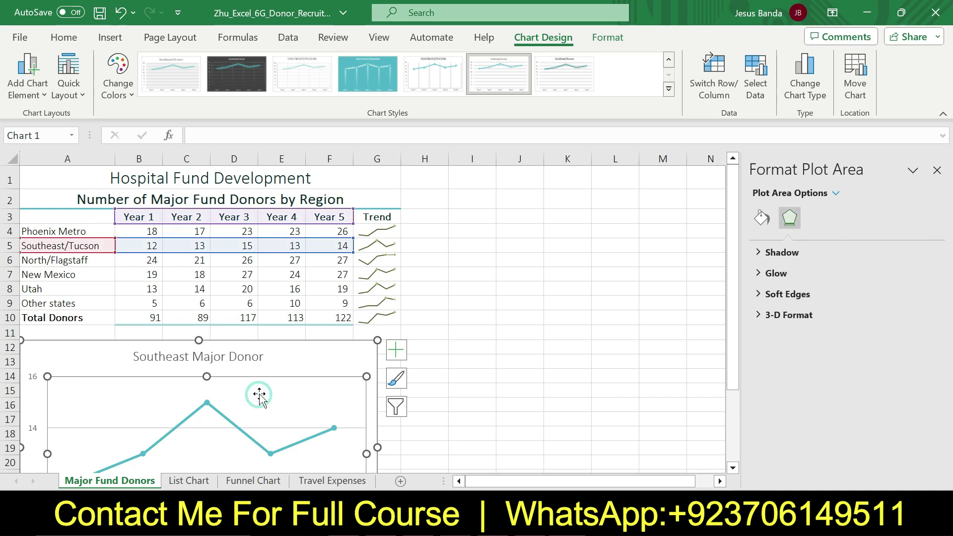
click(762, 218)
click(758, 255)
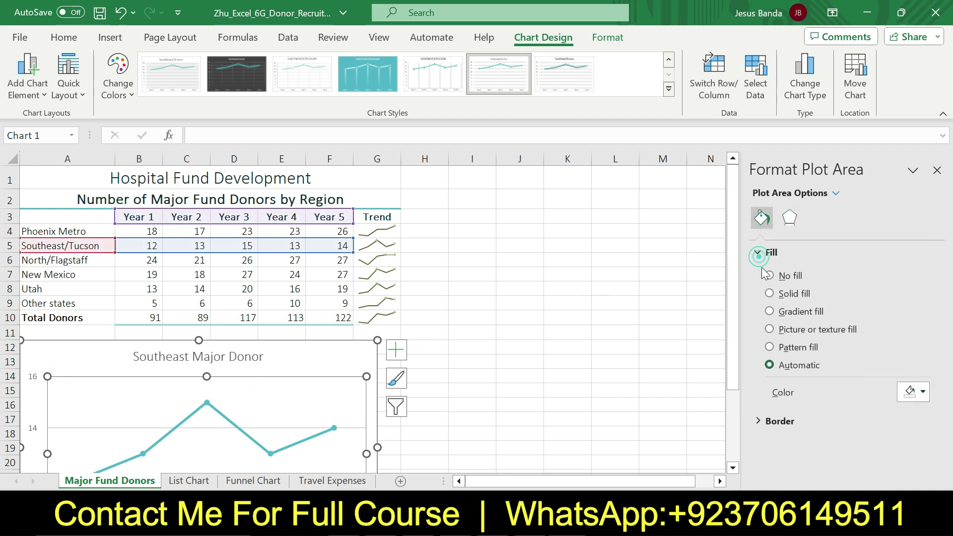
click(769, 293)
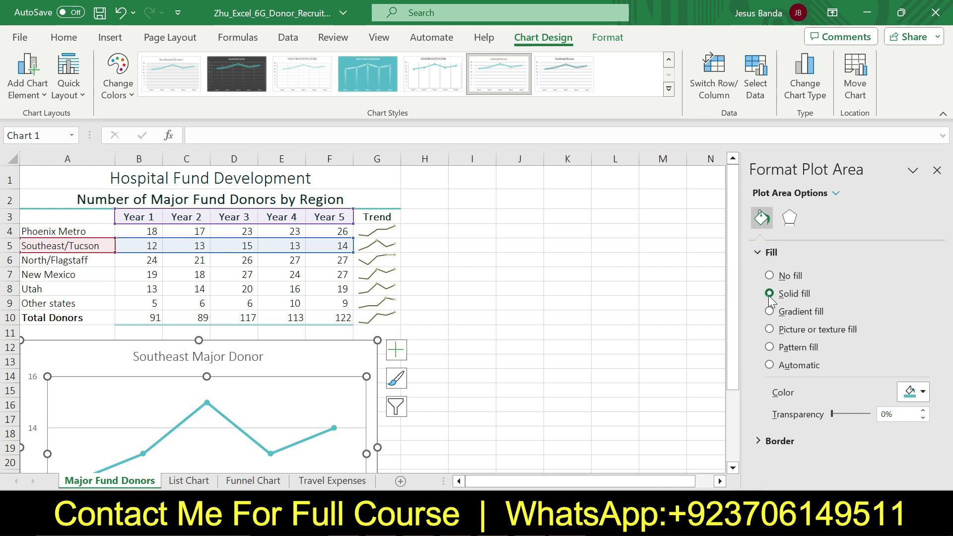
click(906, 392)
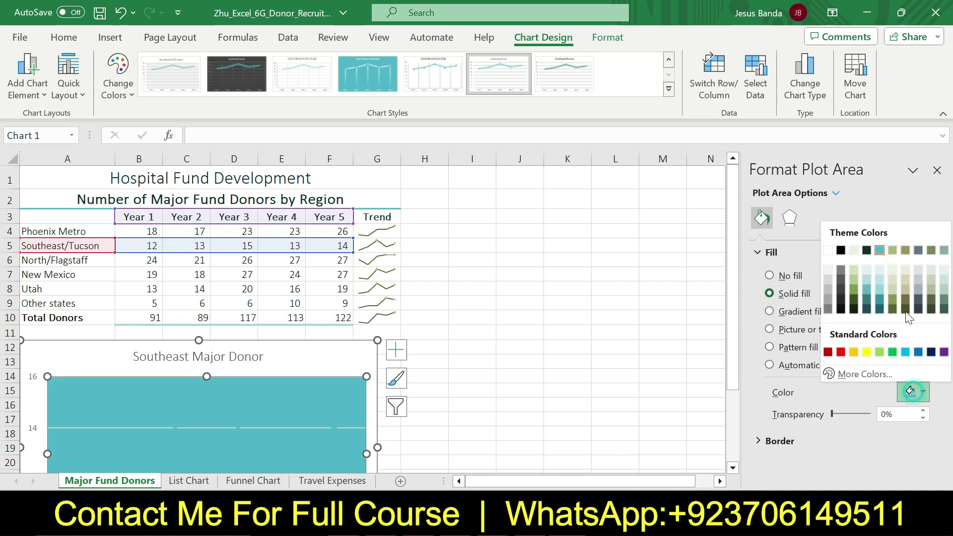
click(944, 269)
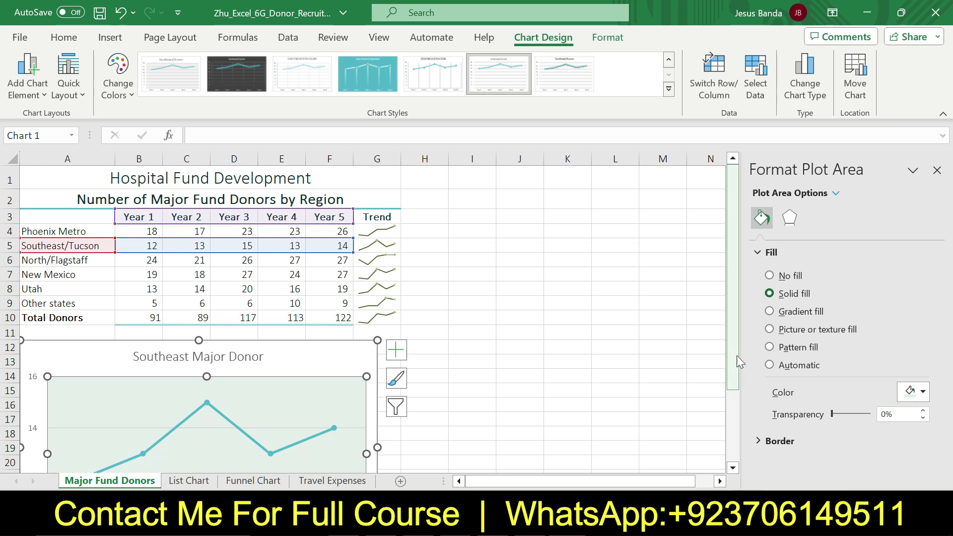
Read the chart area instruction in Word, and in Excel give the chart area a solid fill with the last column's fourth color, closing the format pane
key(alt+Tab)
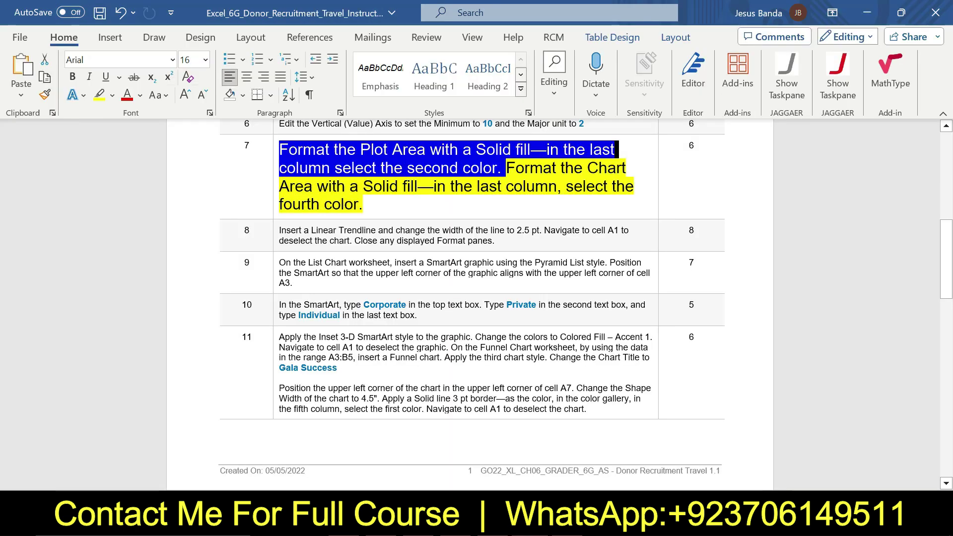
drag(506, 168, 363, 204)
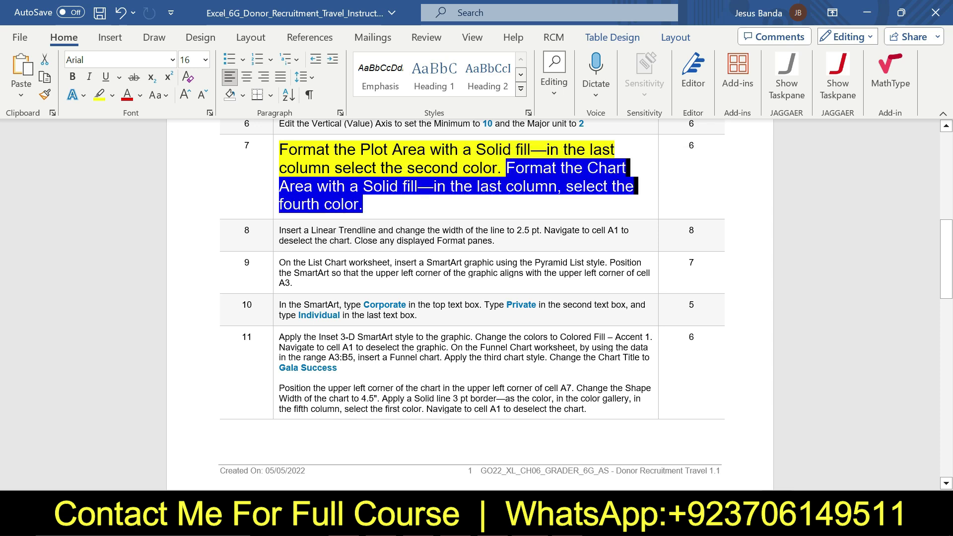
click(546, 527)
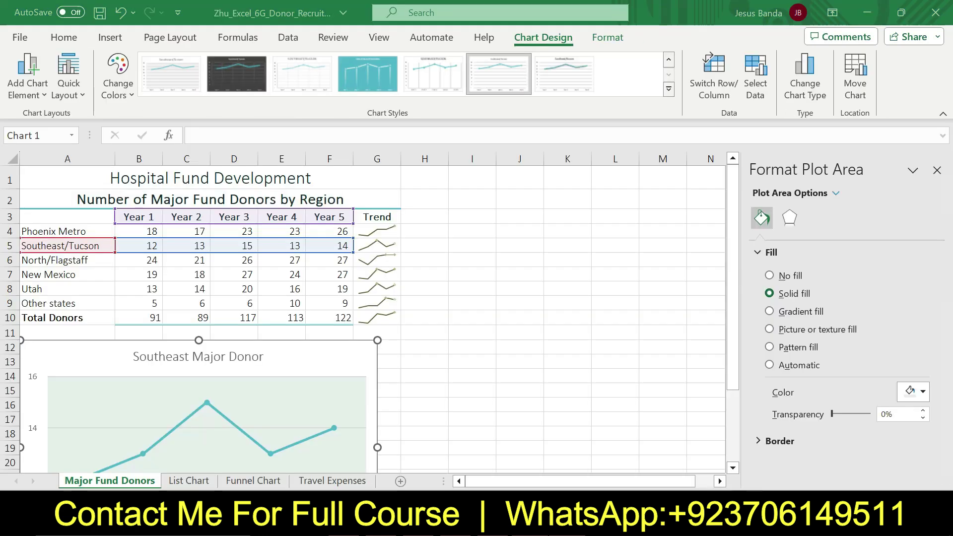
click(331, 354)
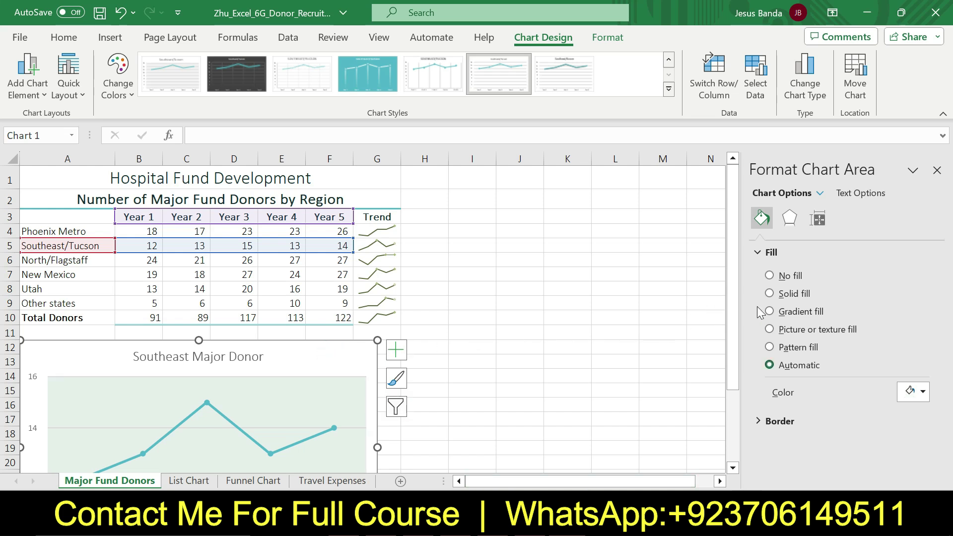
click(769, 294)
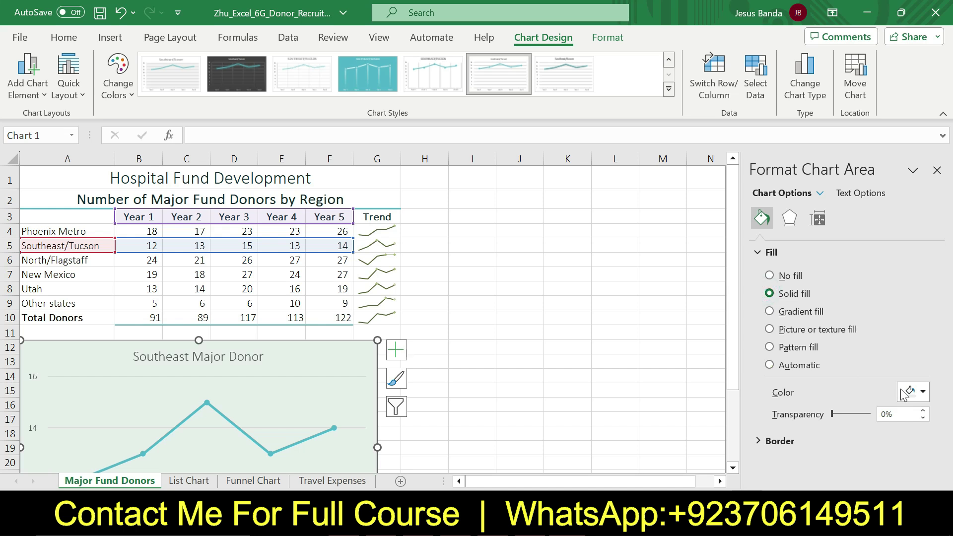
click(916, 392)
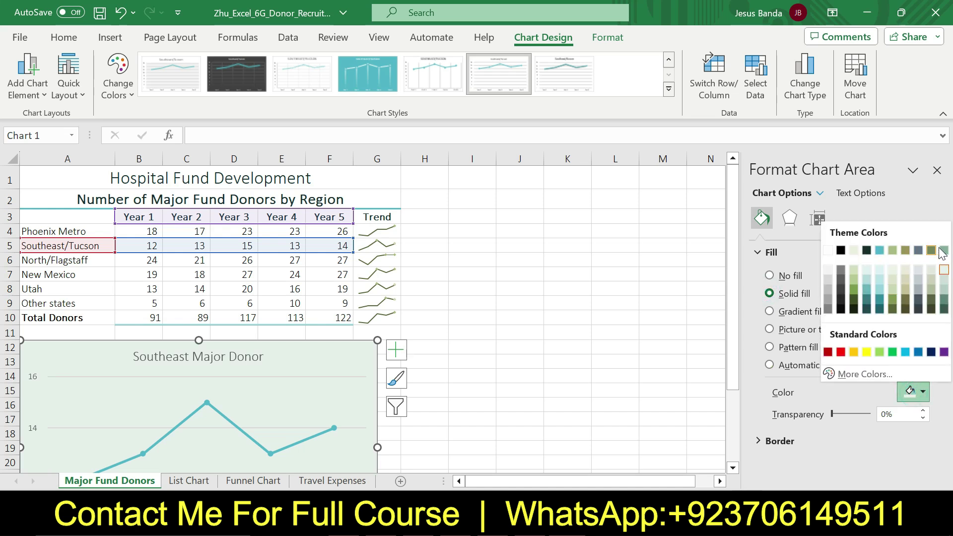
click(945, 290)
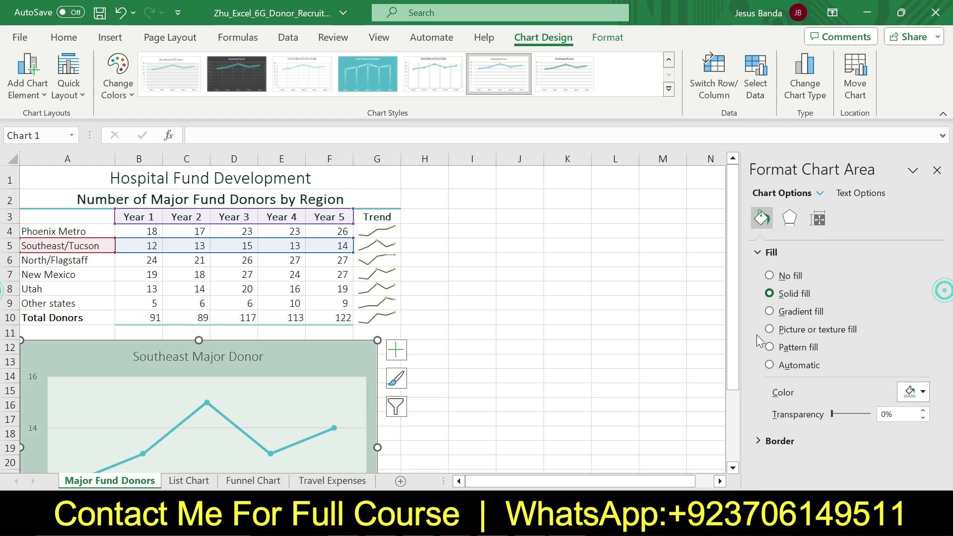
click(567, 335)
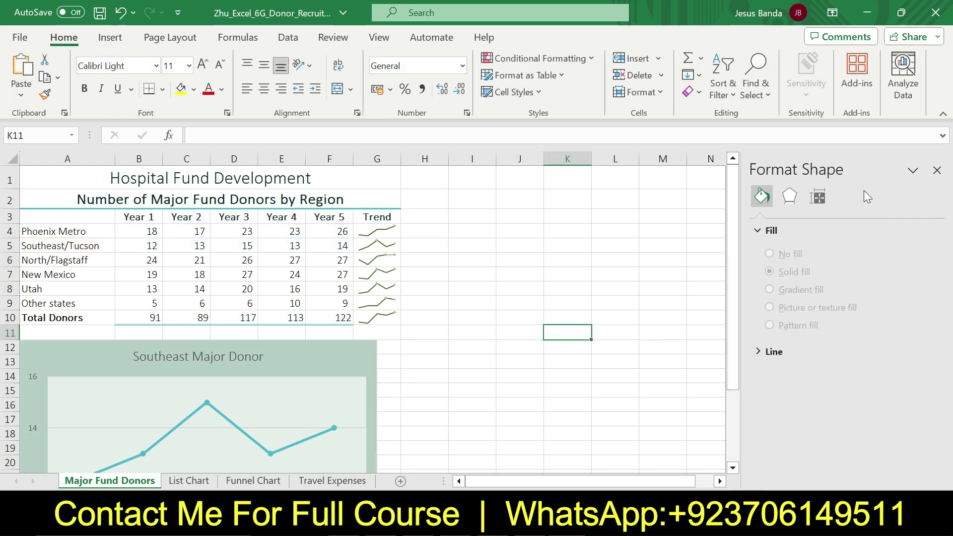
click(937, 171)
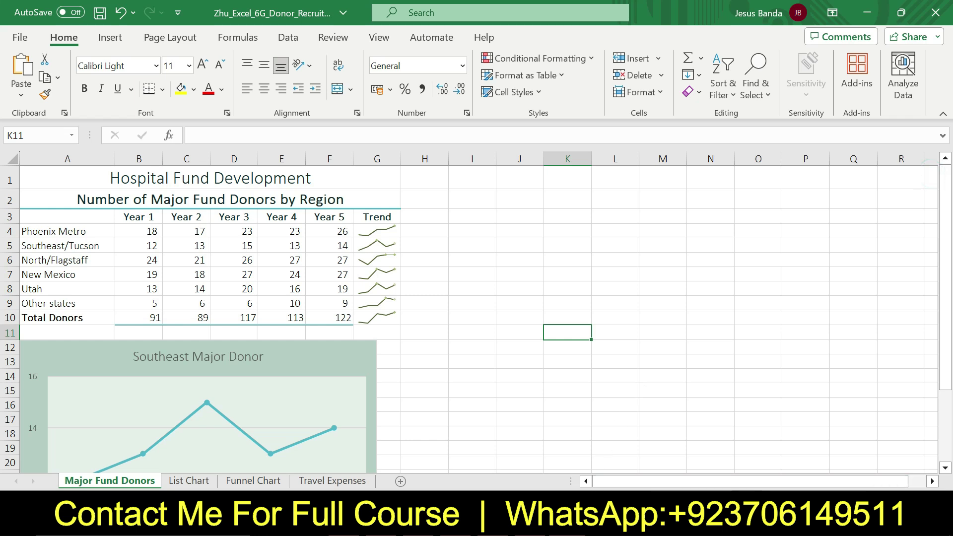
Return to the Word instructions, reset the step 7 text to 9 pt and remove its highlight
key(alt+Tab)
click(276, 168)
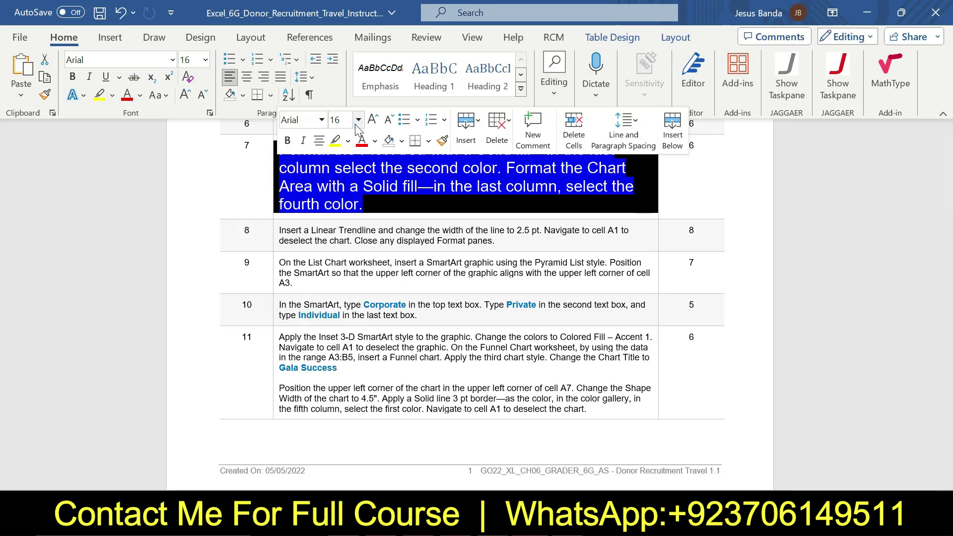
click(357, 120)
click(349, 152)
click(347, 141)
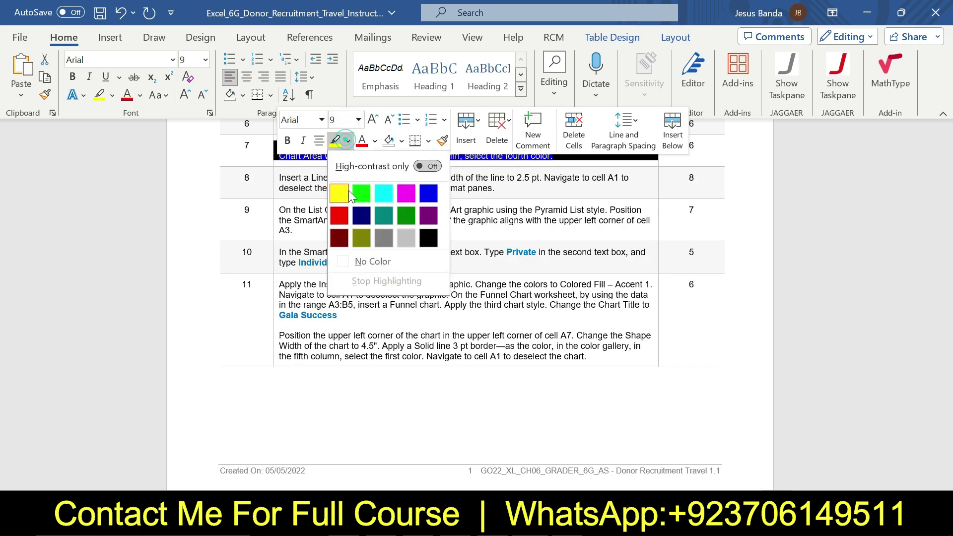
click(346, 241)
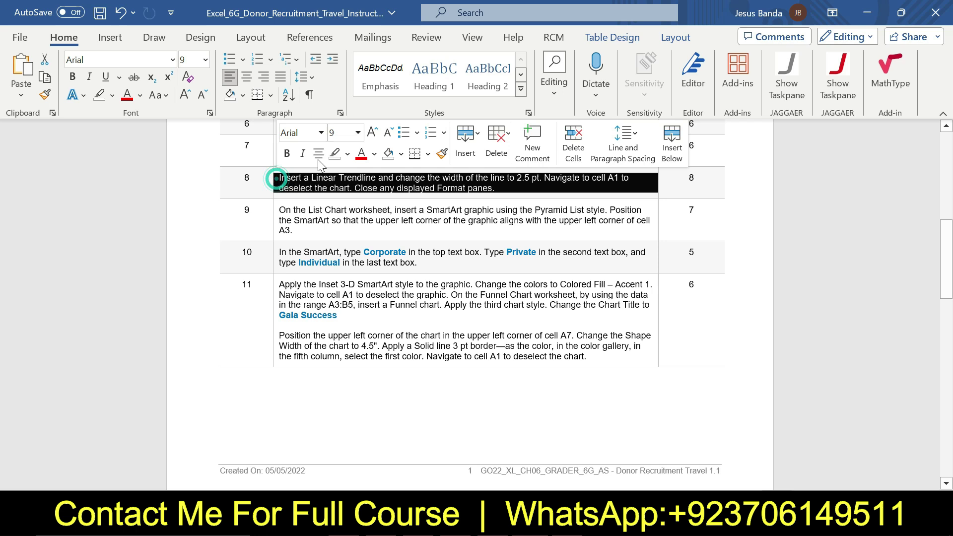
Enlarge the step 8 instruction text to 16 pt, highlight it in yellow and read its trendline and line width requirements
click(357, 132)
click(344, 260)
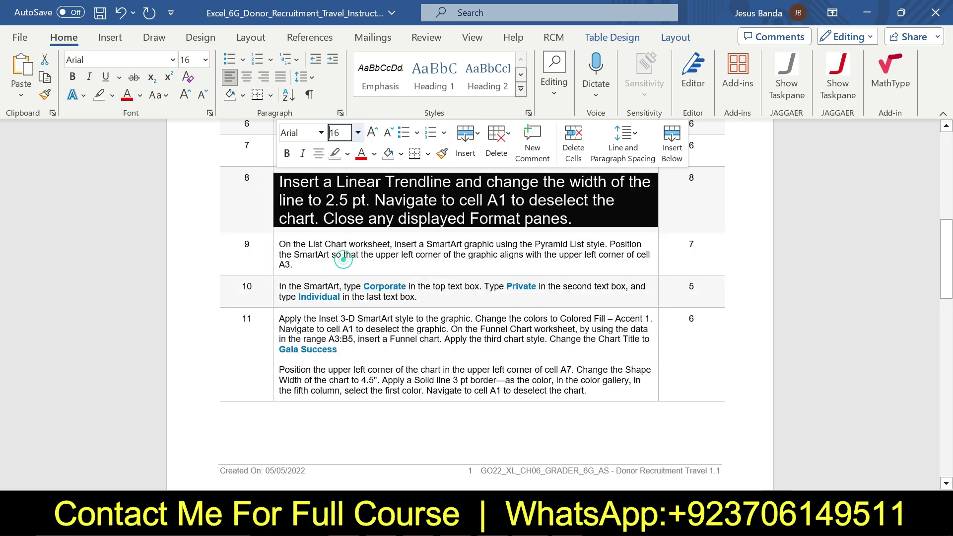
click(346, 155)
click(339, 206)
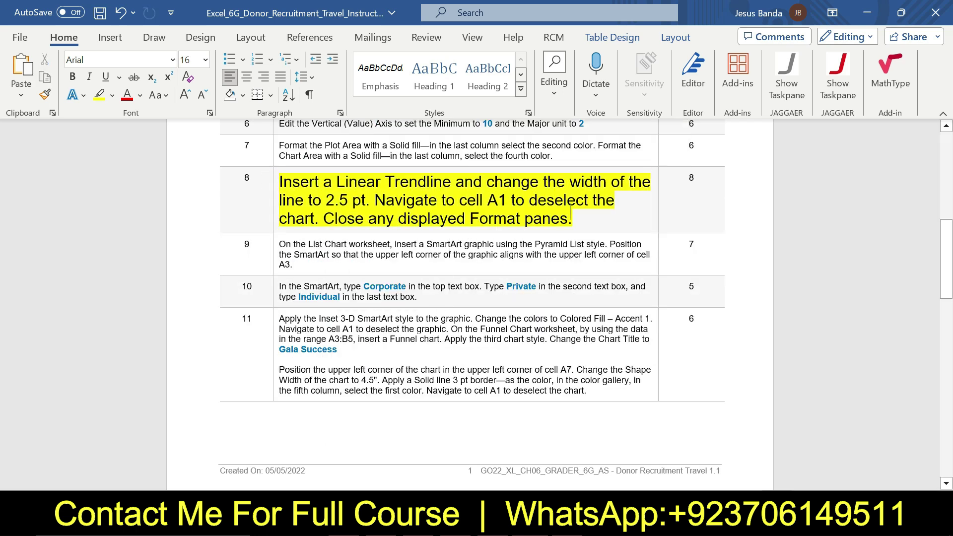
double_click(282, 184)
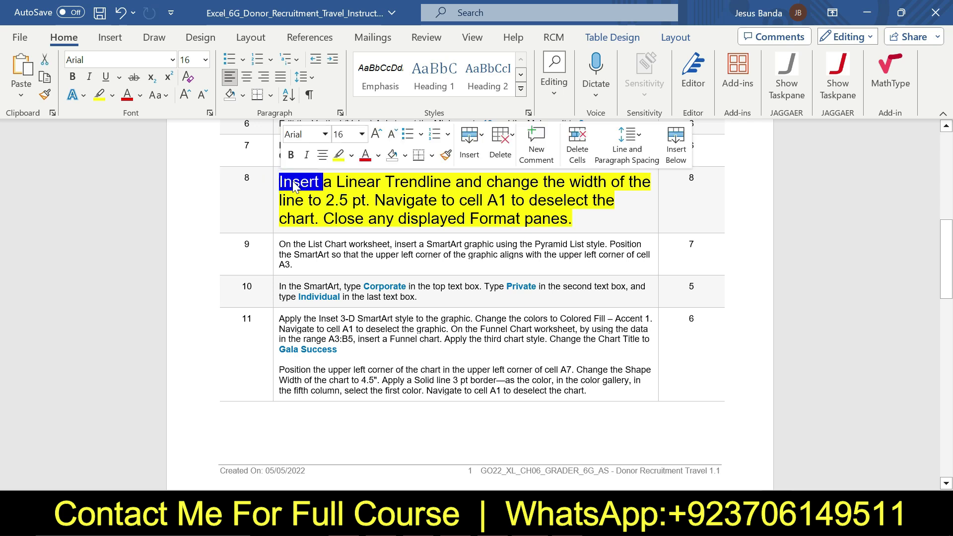
drag(280, 182, 304, 200)
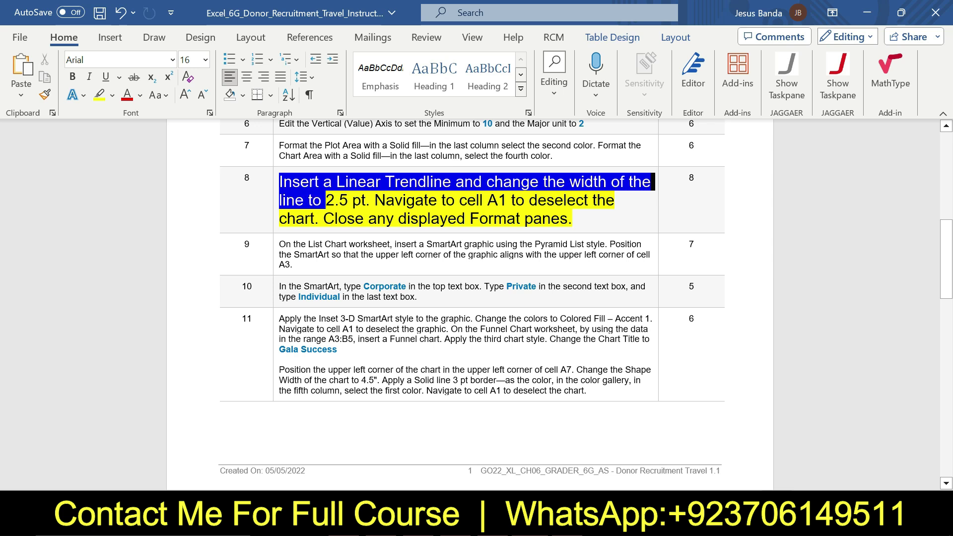
drag(339, 200, 365, 200)
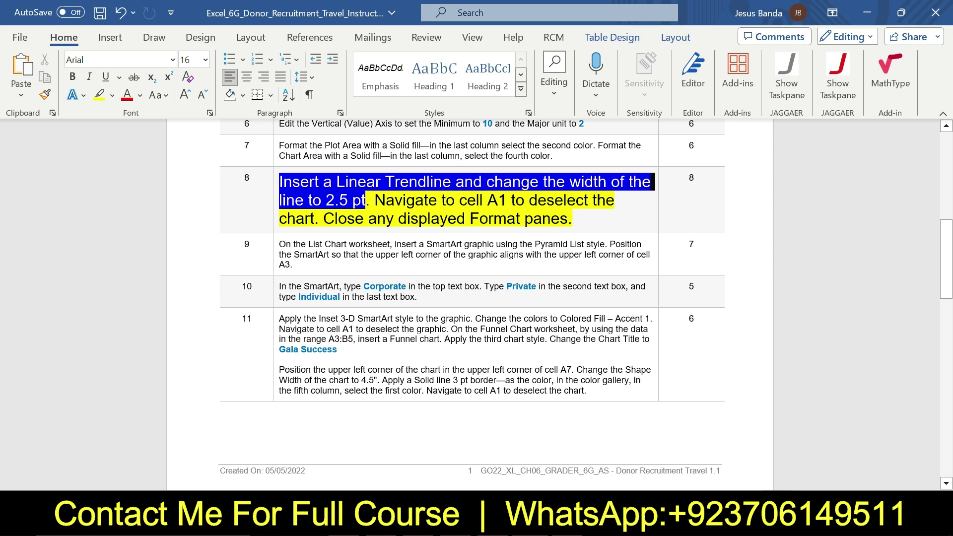
drag(374, 200, 320, 219)
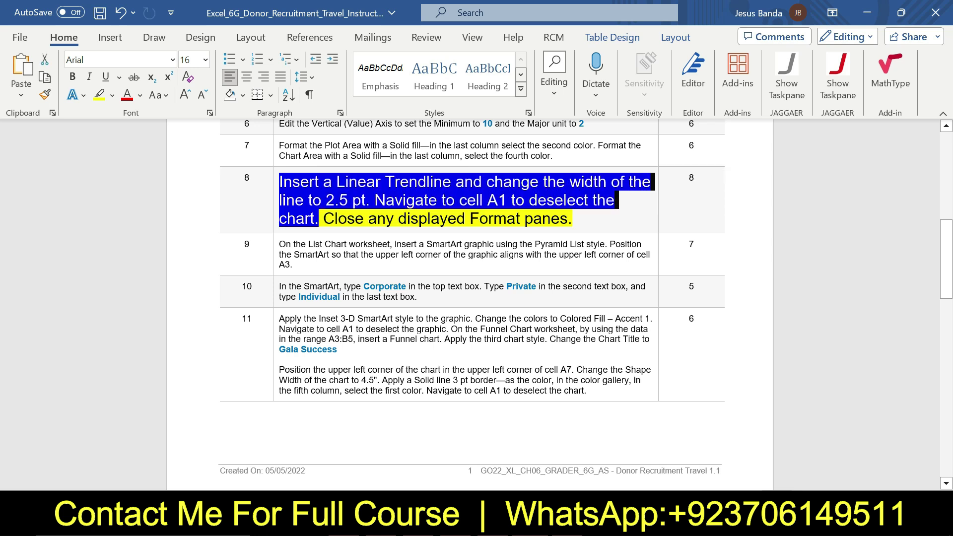
drag(280, 181, 373, 200)
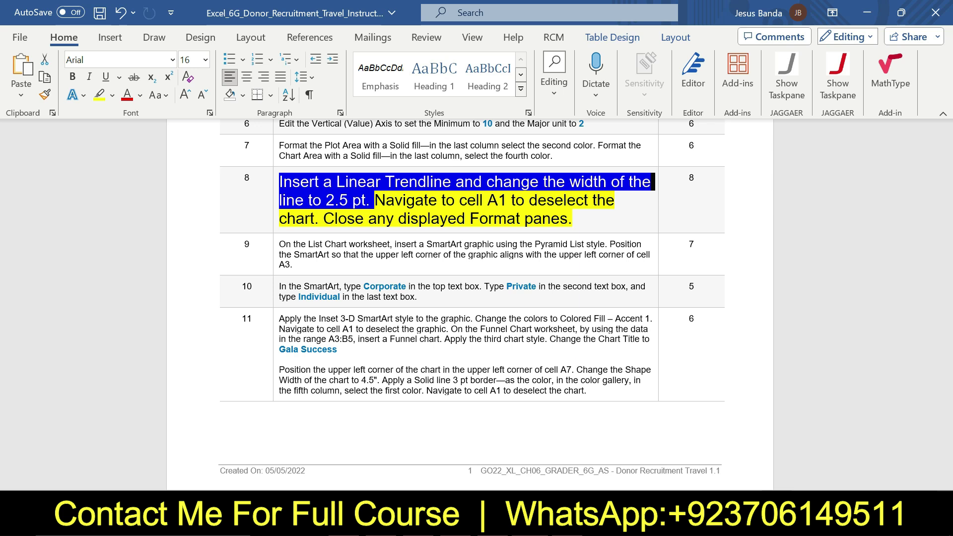
Switch to Excel and open the data series formatting options for the Southeast/Tucson line in the chart
key(alt+Tab)
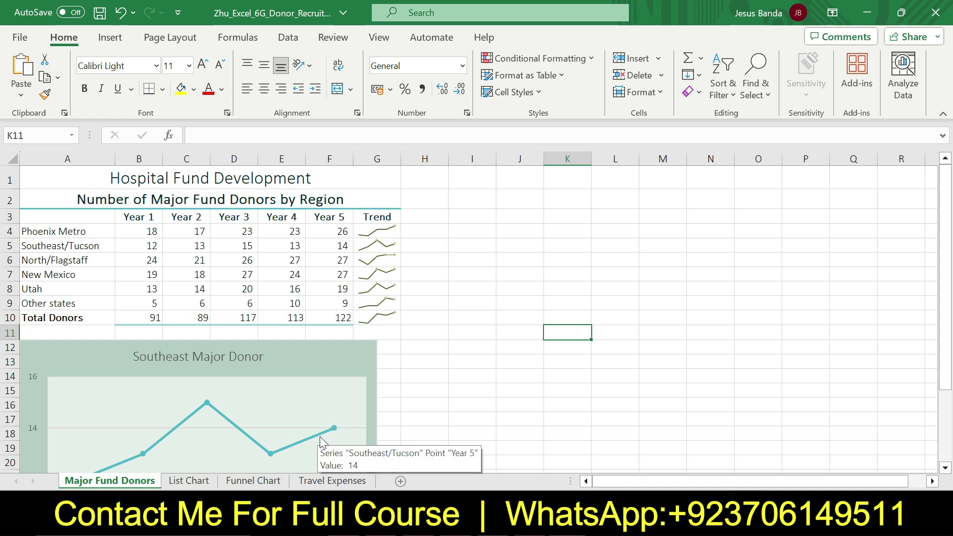
click(320, 439)
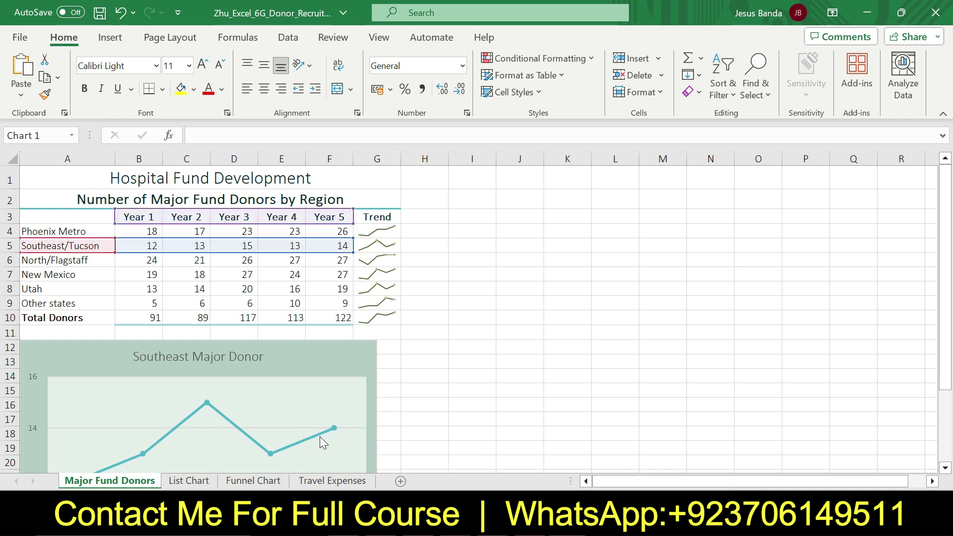
double_click(311, 412)
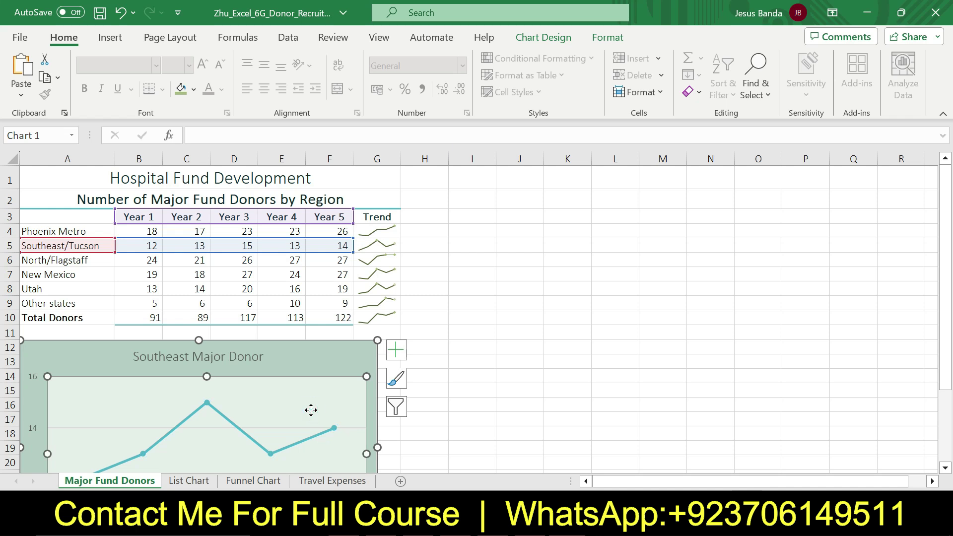
click(316, 432)
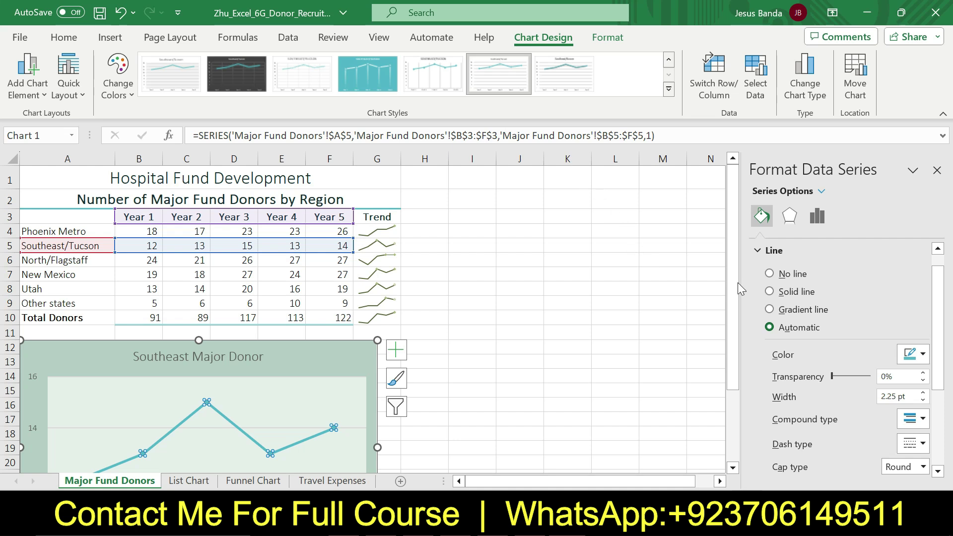
Look through the data series formatting options and the chart design and format commands for a trendline setting
mouse_move(942, 331)
mouse_down()
mouse_move(941, 381)
mouse_move(941, 337)
mouse_up()
click(817, 216)
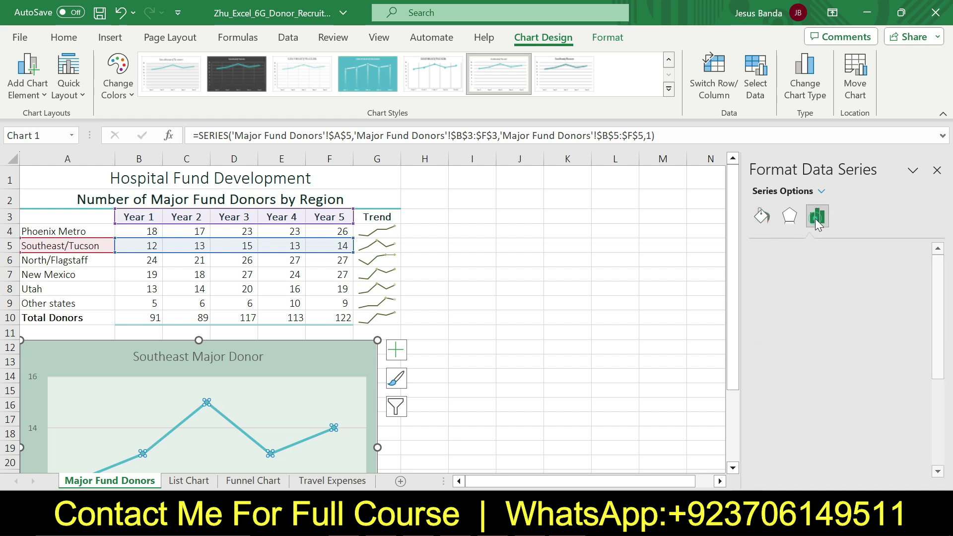
click(789, 216)
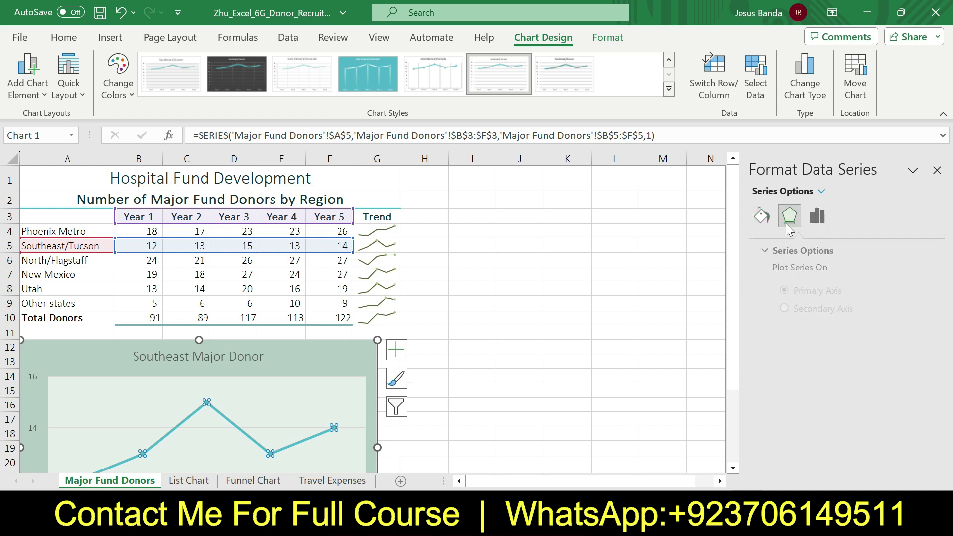
click(790, 252)
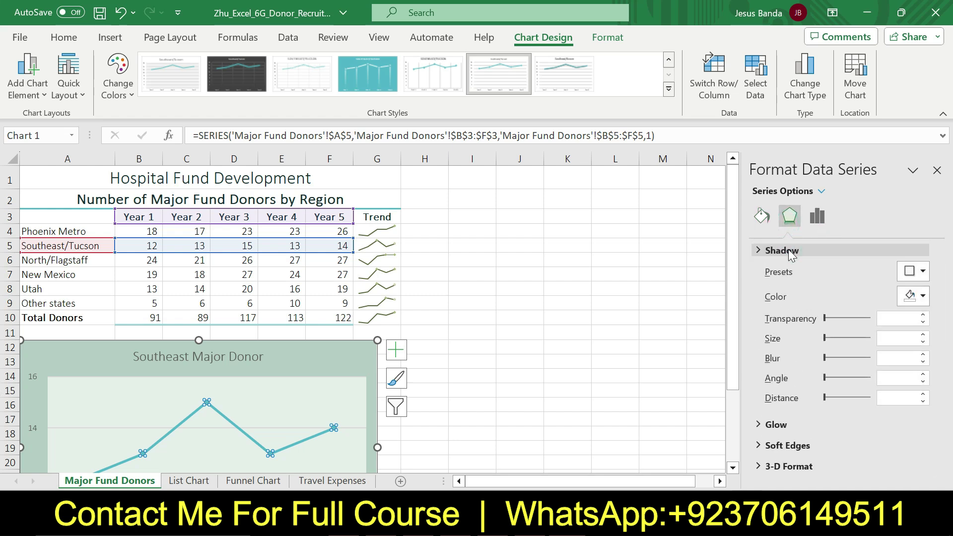
click(790, 252)
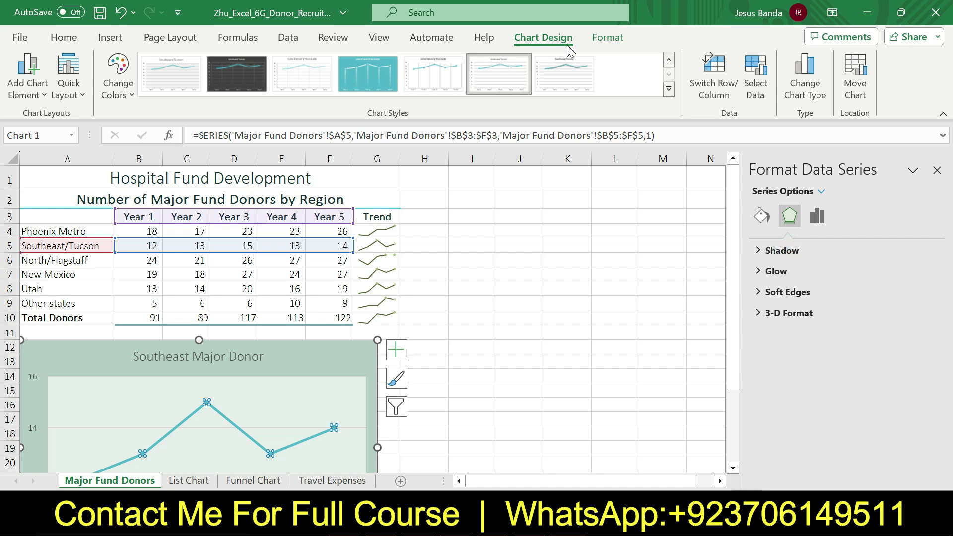
click(594, 45)
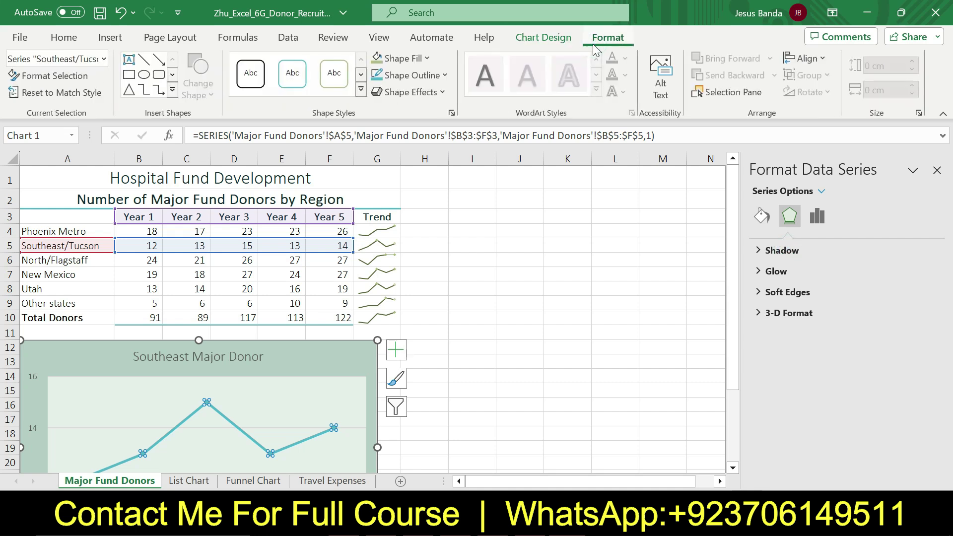
click(557, 45)
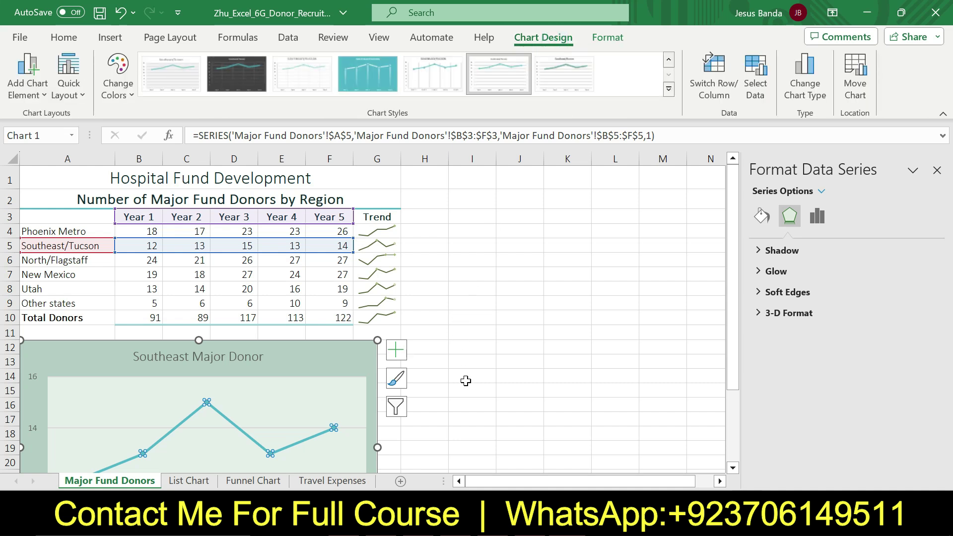
Add a linear trendline to the Southeast/Tucson series in the line chart and deselect the chart
mouse_move(333, 429)
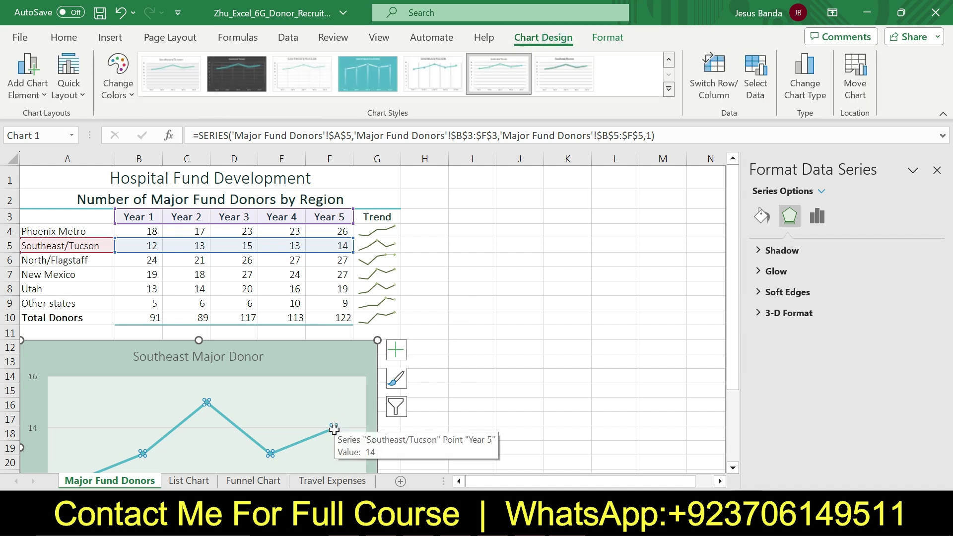
click(395, 350)
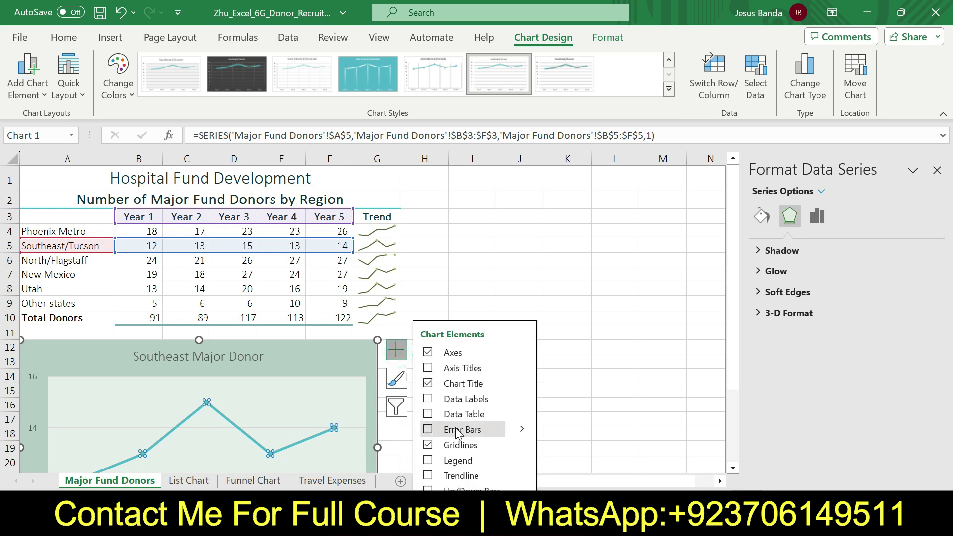
click(428, 476)
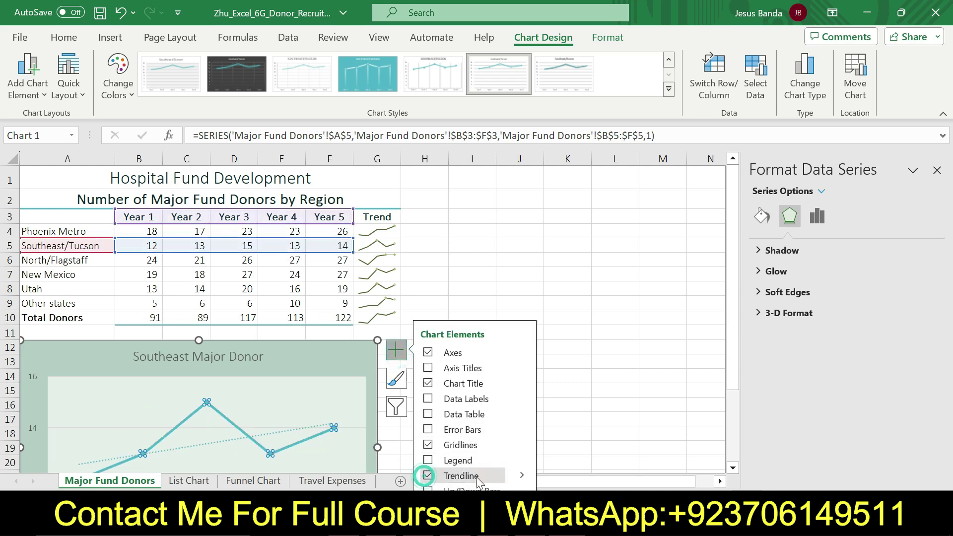
click(521, 475)
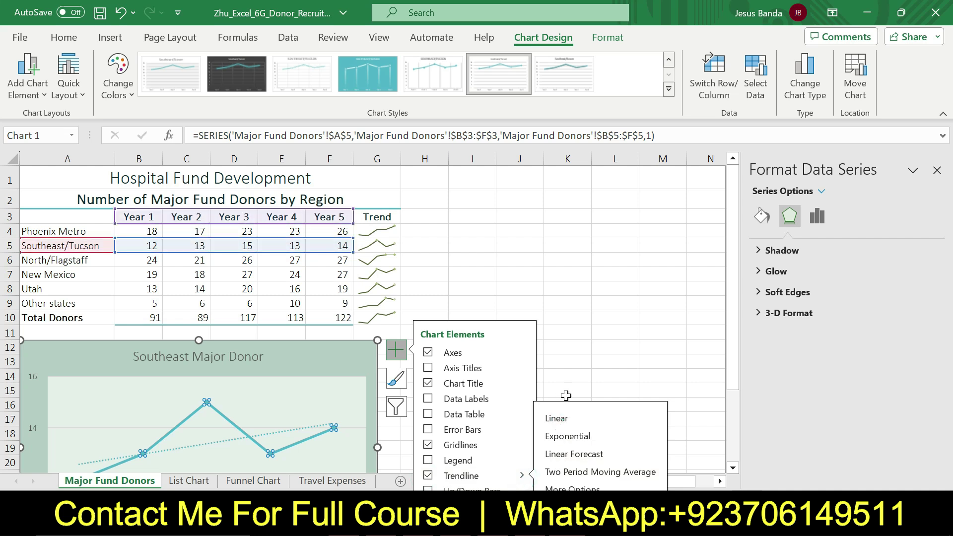
click(557, 418)
click(566, 380)
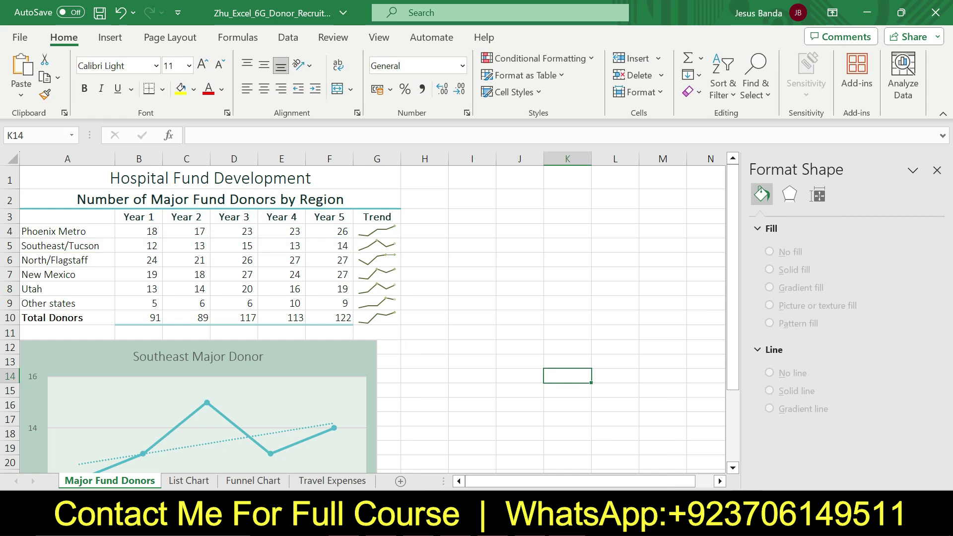
Read the rest of the step 8 instruction in Word, and in Excel select cell A1 and close the format pane
key(alt+Tab)
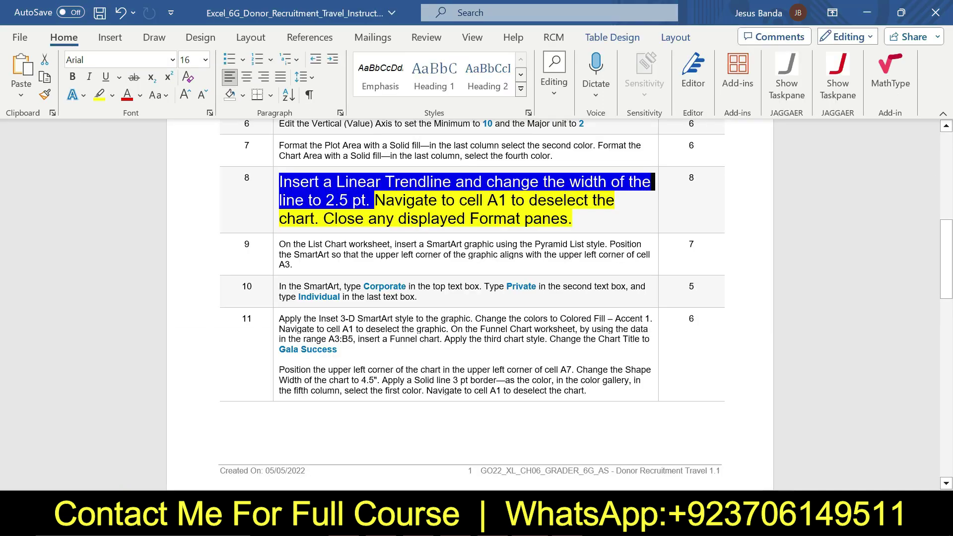
drag(374, 200, 566, 223)
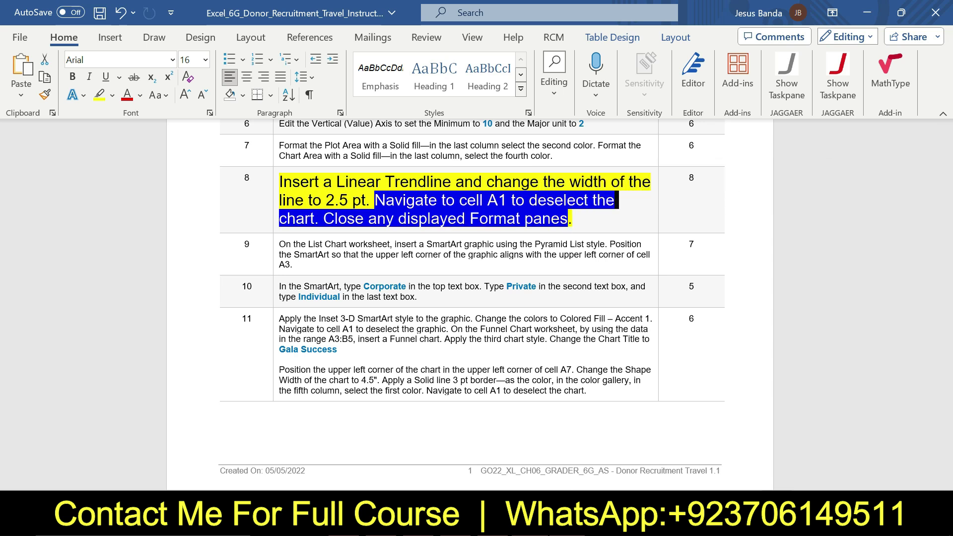
key(alt+Tab)
click(73, 178)
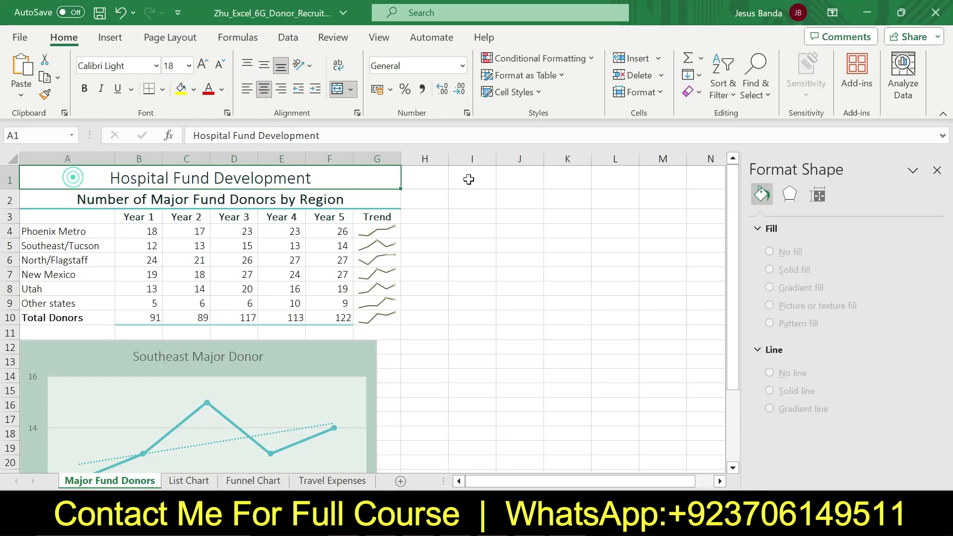
click(937, 171)
click(521, 287)
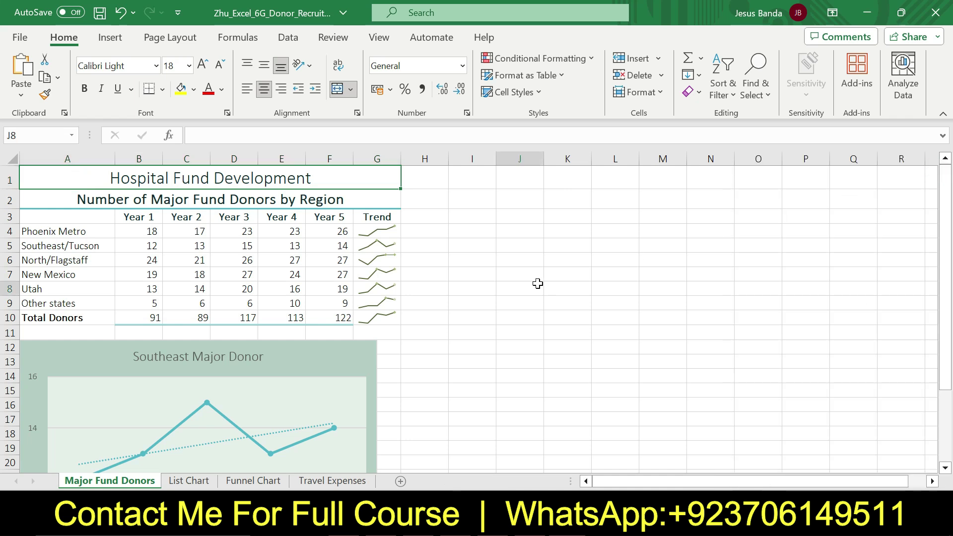
Return to the Word instructions, reset the step 8 text to 9 pt and remove its highlight
key(alt+Tab)
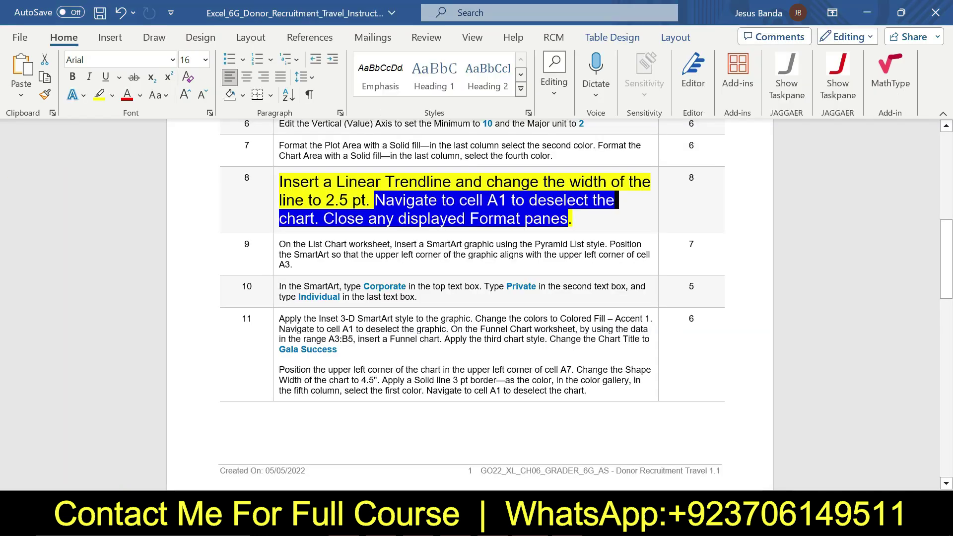
click(272, 220)
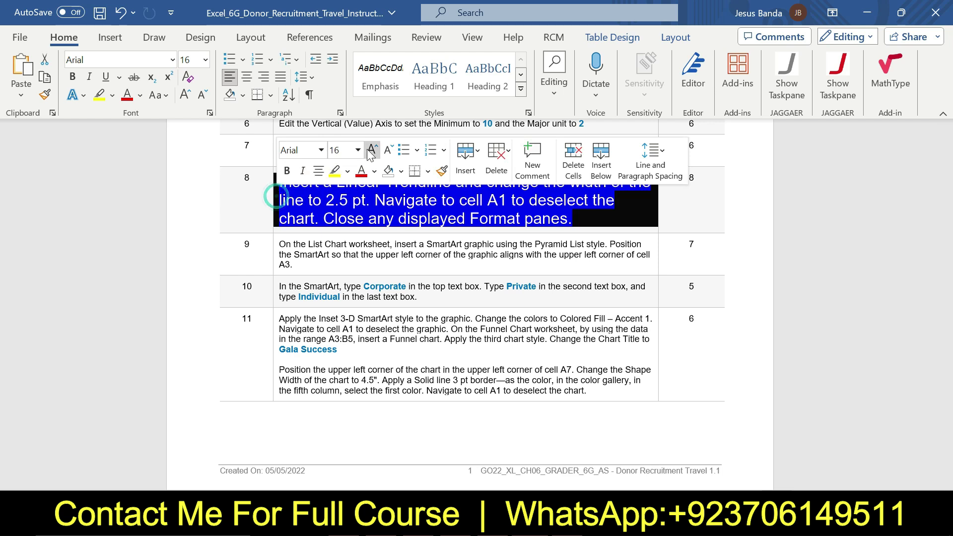
click(358, 150)
click(355, 183)
click(348, 171)
click(370, 291)
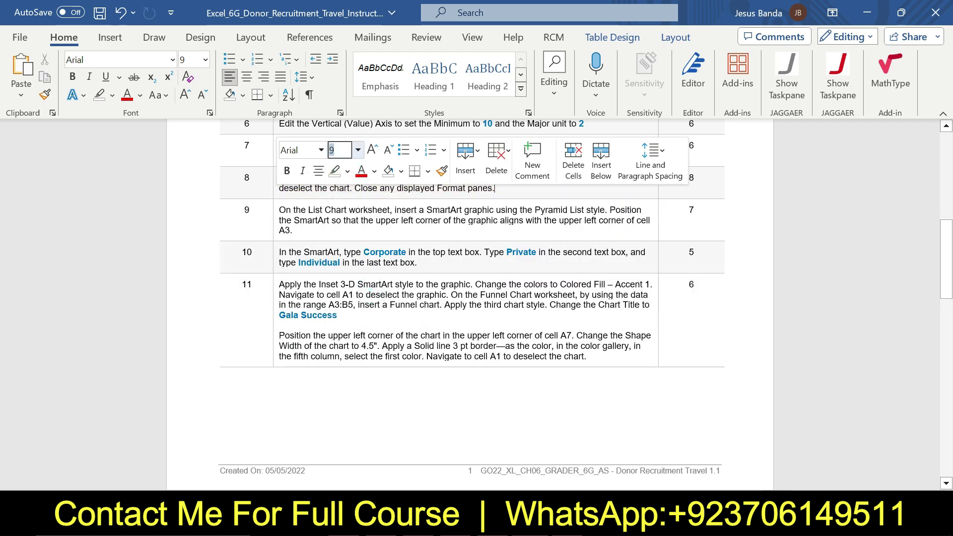
Enlarge the step 9 instruction text to 16 pt and highlight it in yellow
click(272, 220)
click(355, 171)
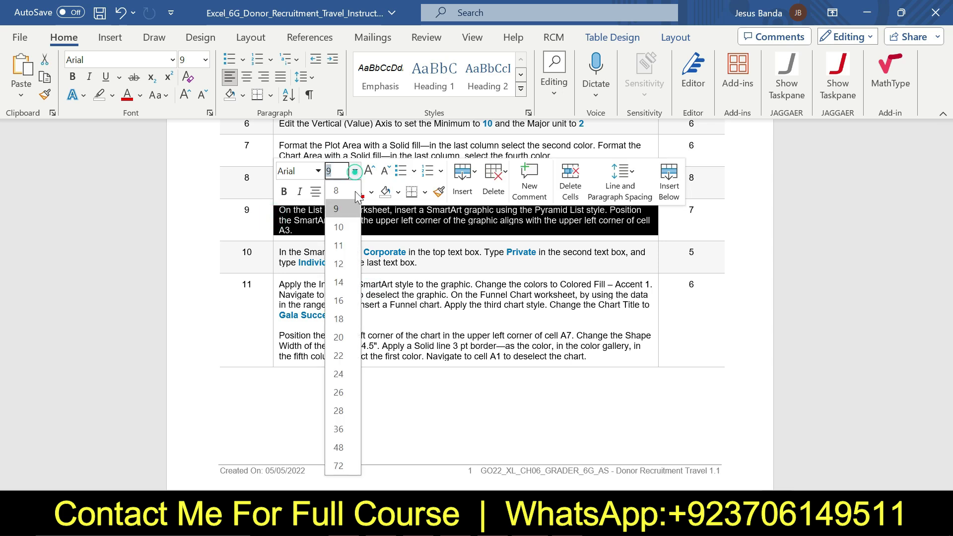
click(350, 296)
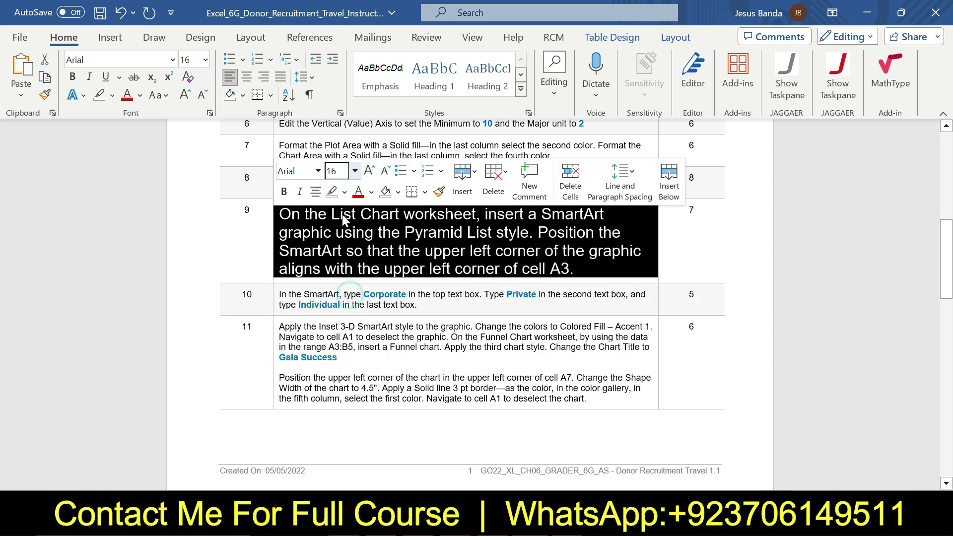
click(345, 193)
click(335, 243)
click(328, 240)
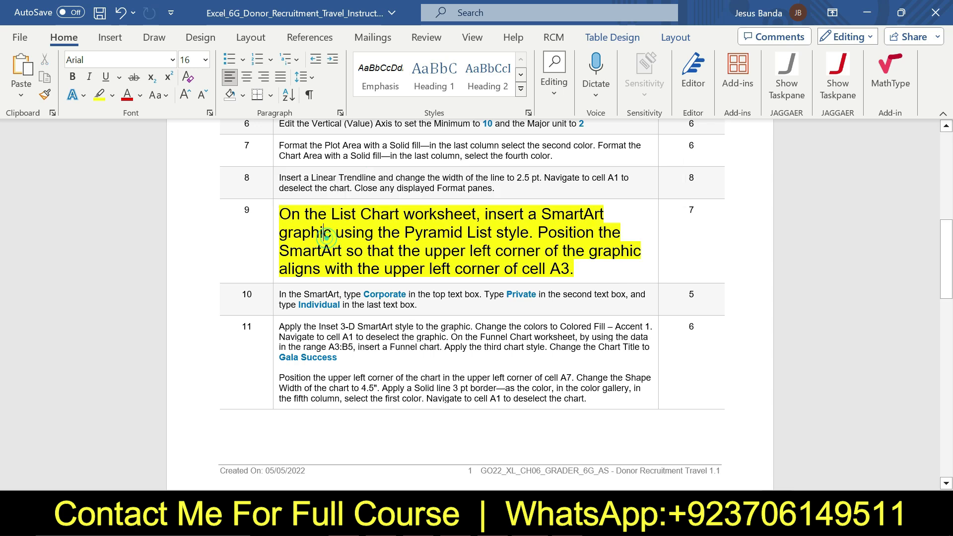
Mark the worksheet name in the step 9 instruction, and in Excel open the List Chart worksheet
drag(279, 214, 479, 224)
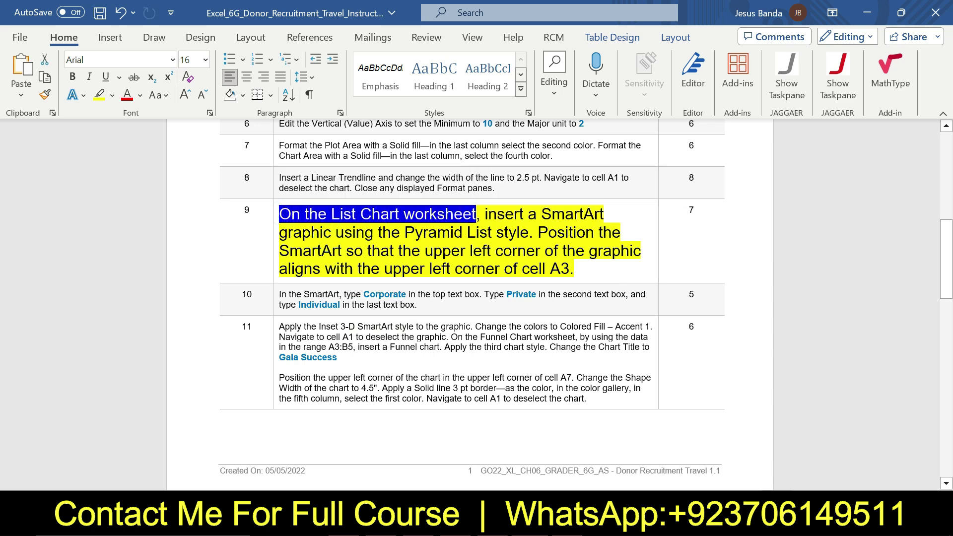
key(alt+Tab)
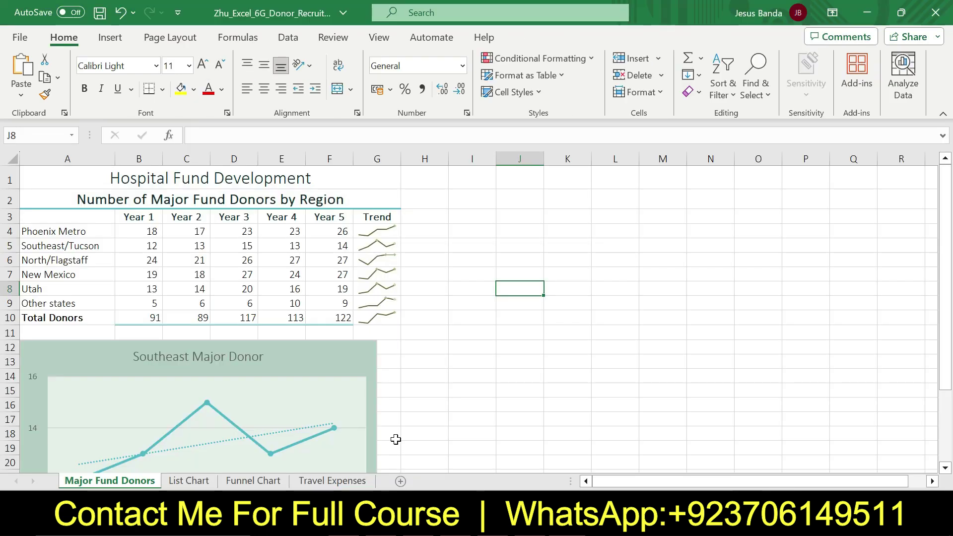
click(192, 481)
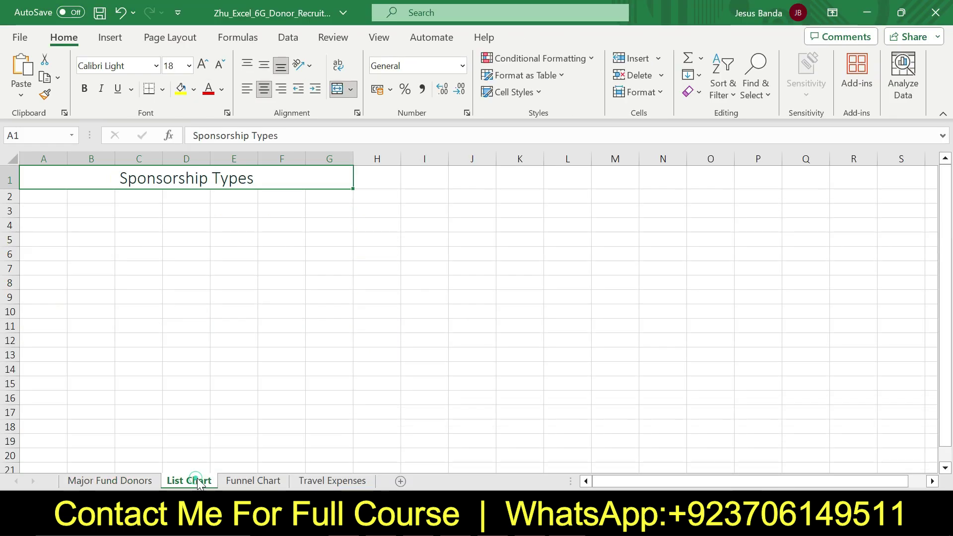